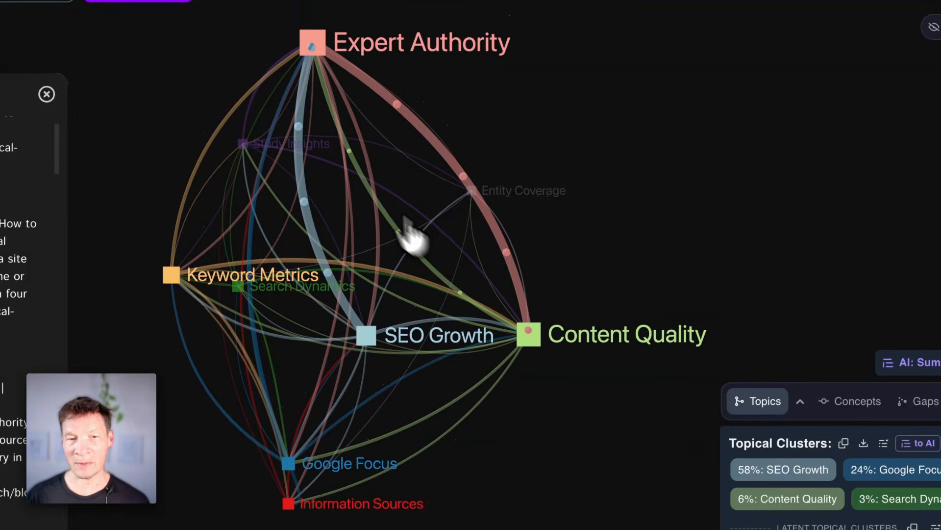
Step: Isolate the Keyword Metrics topic in the graph to view its connected keywords and matching statements
left_click_drag(380, 351, 429, 280)
scroll(170, 338, "down", 10)
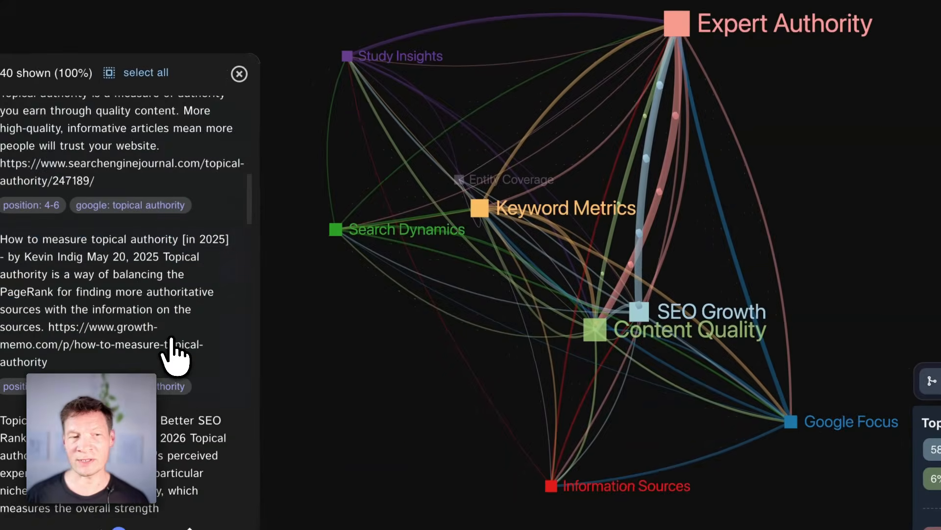
scroll(175, 338, "up", 10)
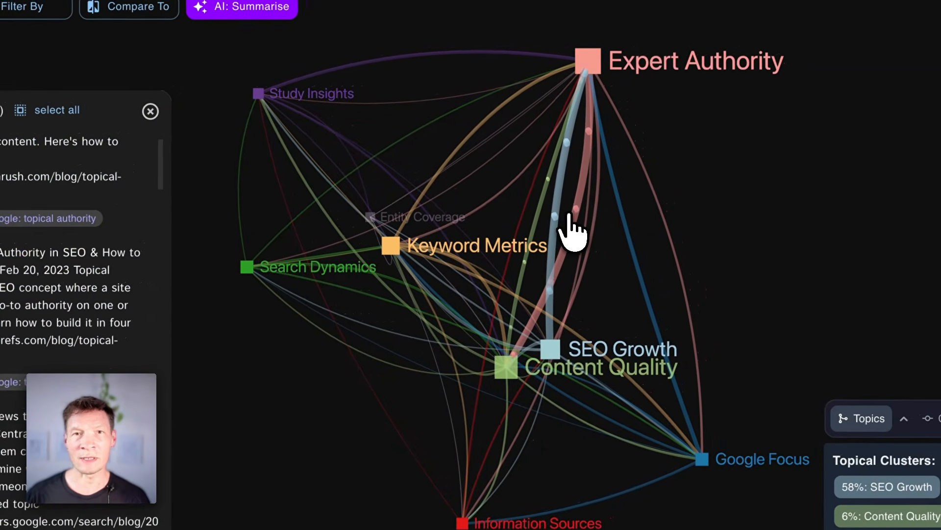
left_click_drag(660, 194, 734, 243)
left_click_drag(637, 270, 596, 245)
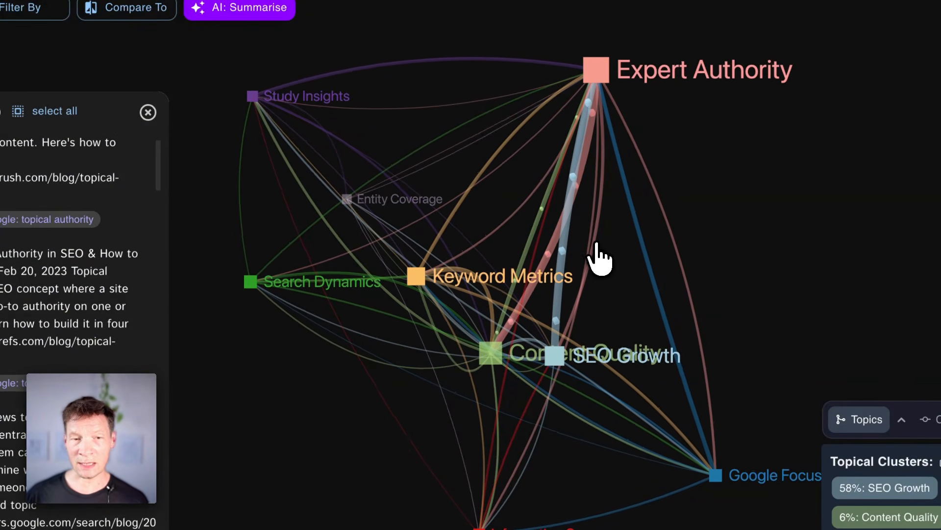
left_click(480, 271)
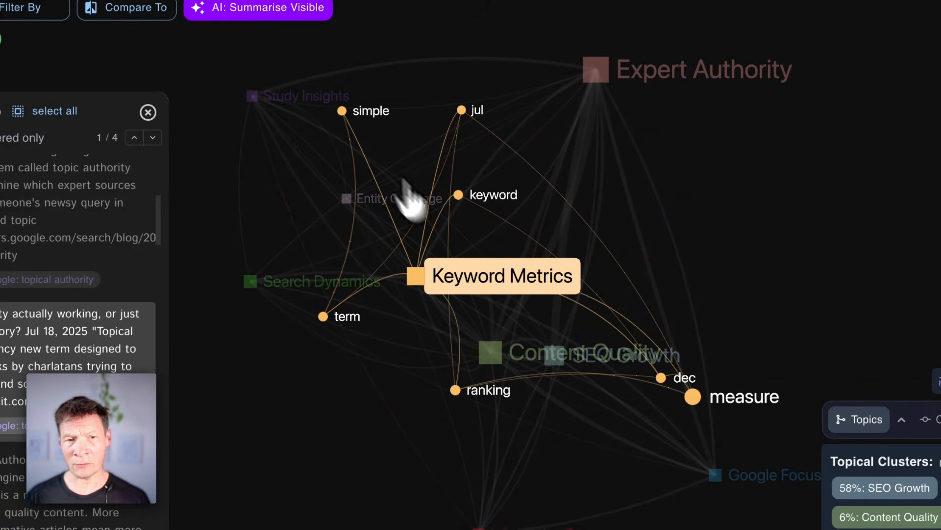
scroll(87, 428, "down", 9)
scroll(87, 428, "up", 15)
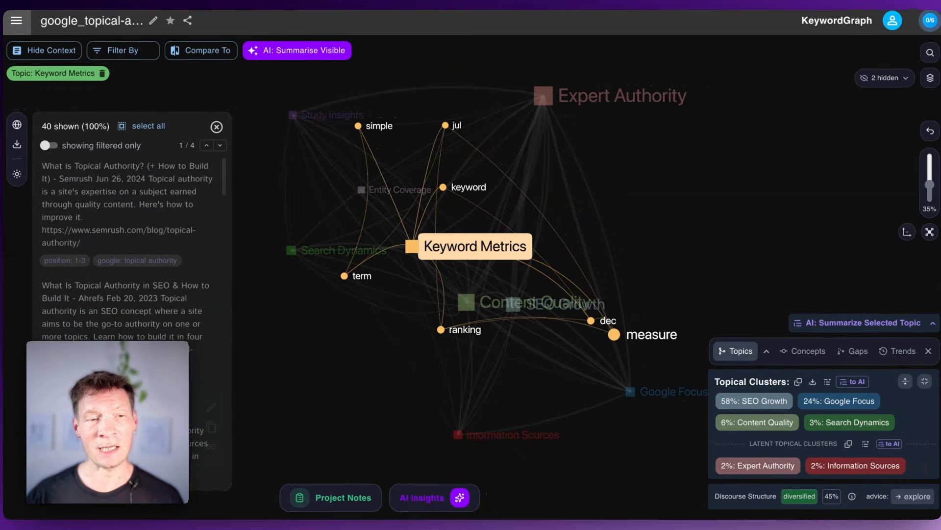
Step: Limit the statement list to the entries filtered for Keyword Metrics, review them, and restore the full list
scroll(163, 338, "down", 1)
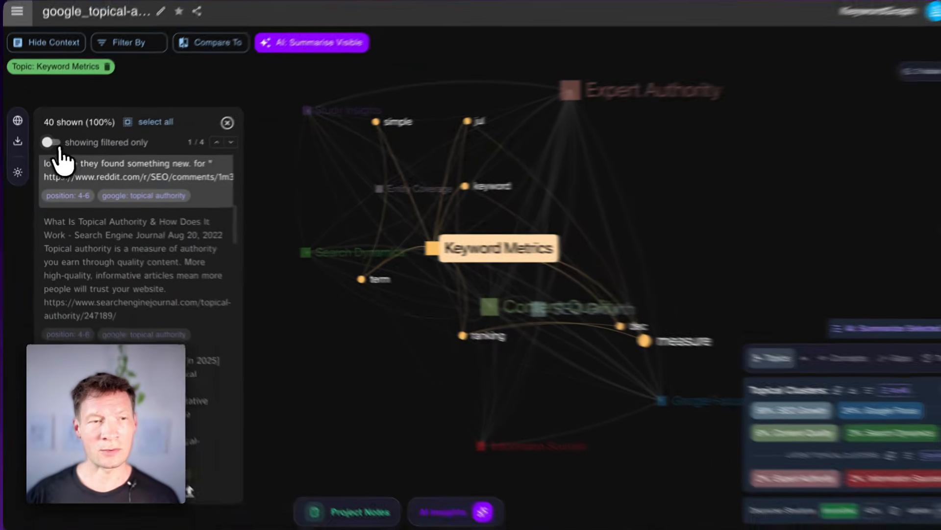
left_click(48, 145)
scroll(186, 245, "up", 5)
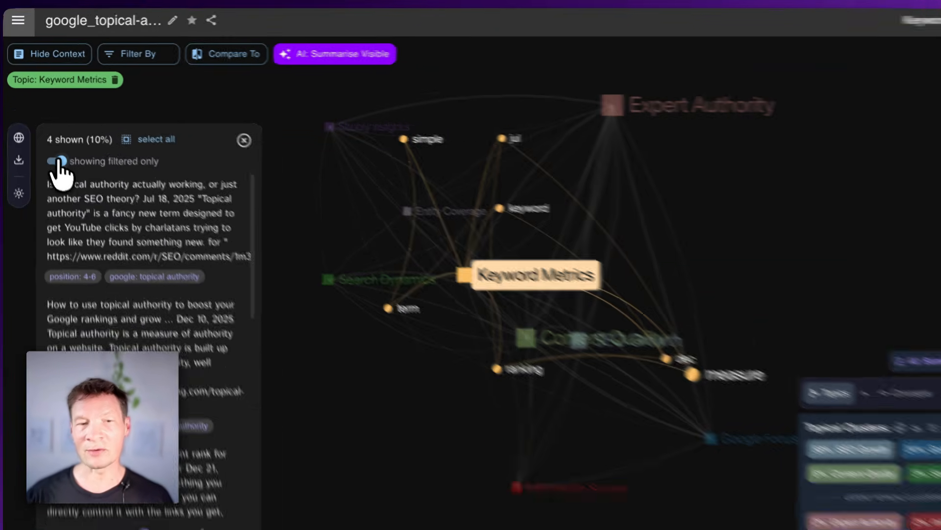
left_click(51, 146)
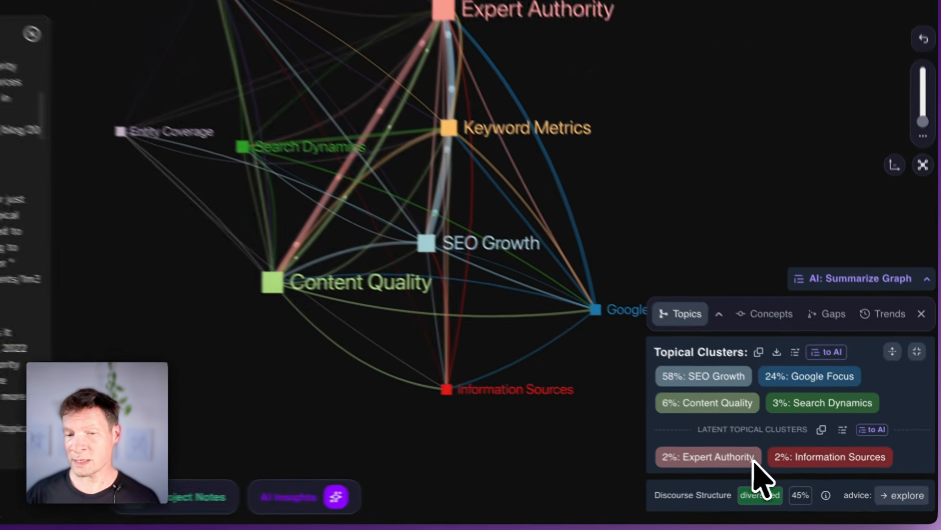
Step: Select the Expert Authority topical cluster and have the AI generate a question and a transcending perspective for it
scroll(769, 431, "down", 2)
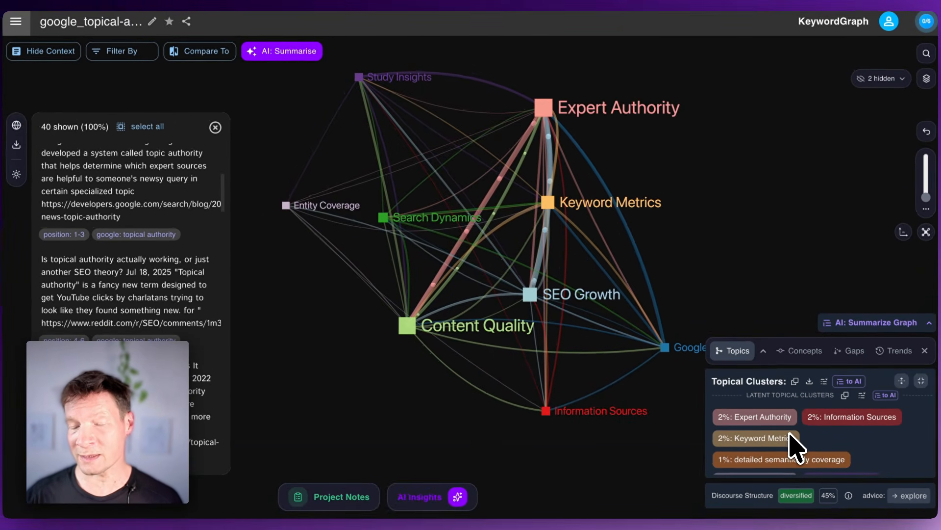
left_click(766, 421)
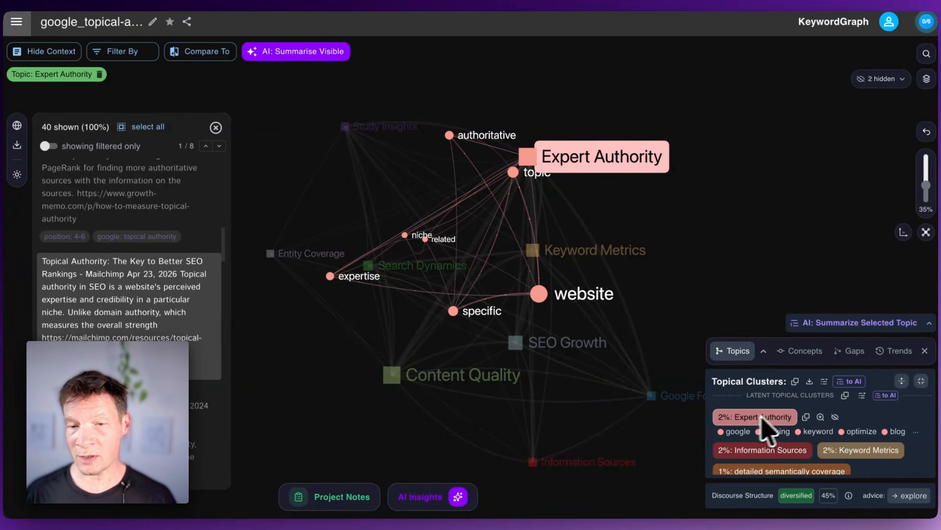
left_click(929, 323)
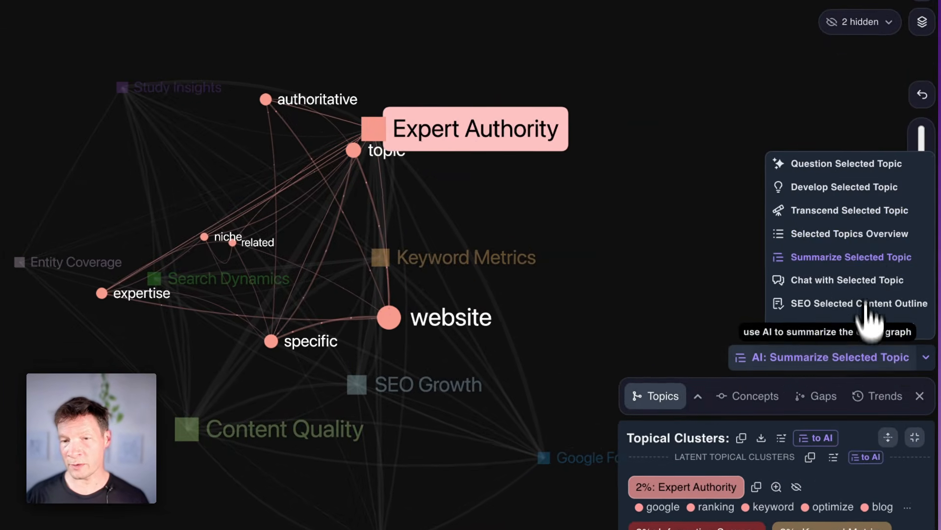
left_click(819, 164)
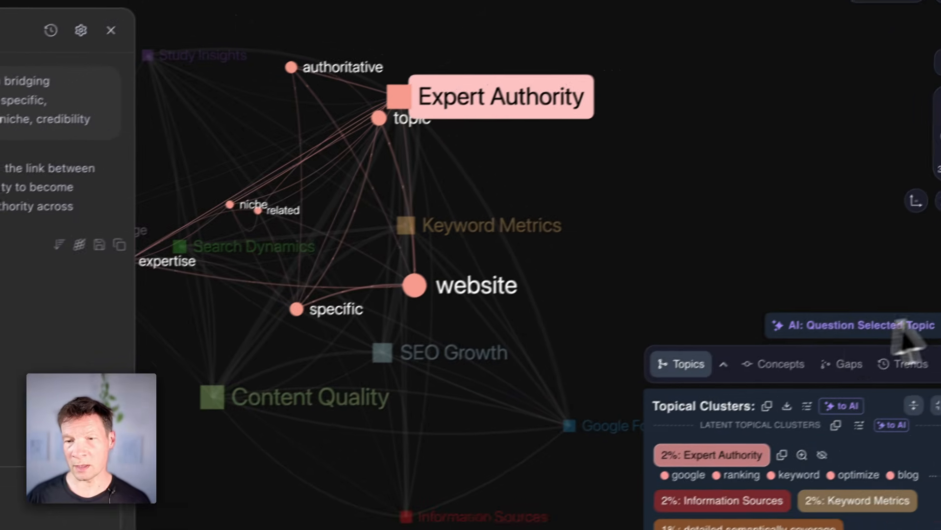
left_click(930, 341)
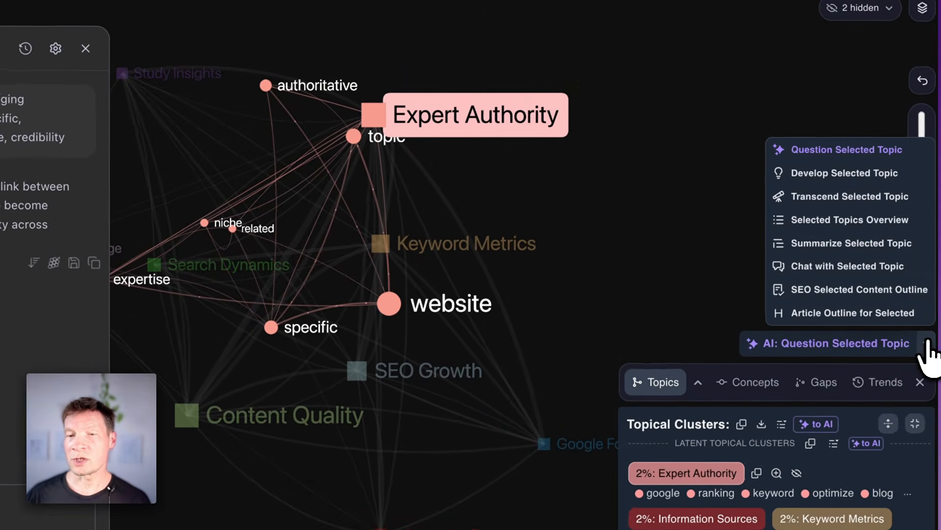
left_click(826, 200)
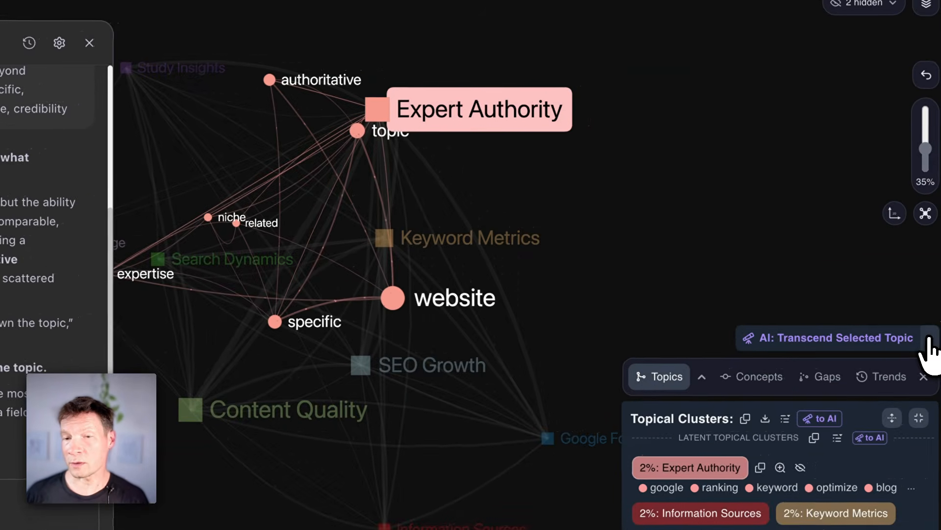
Step: Set the AI action to chat with the selected topic and close the AI chat
left_click(925, 339)
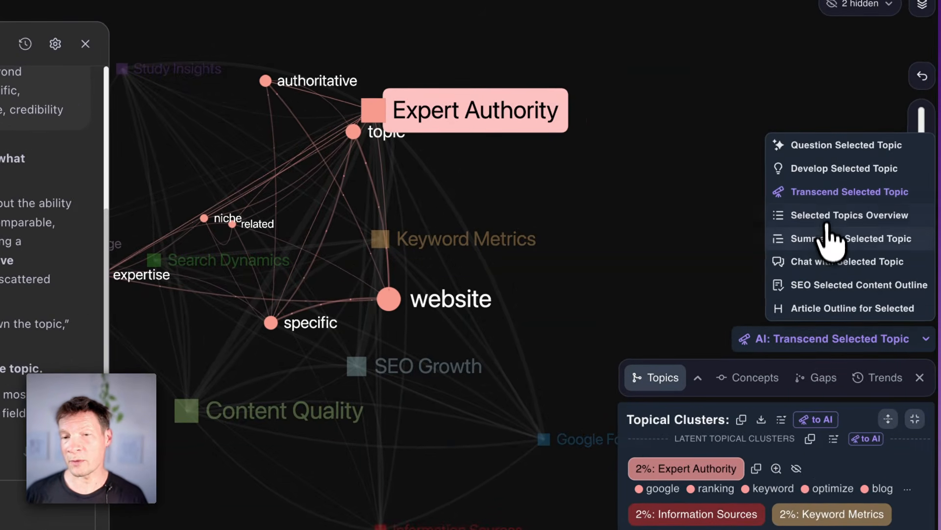
left_click(826, 261)
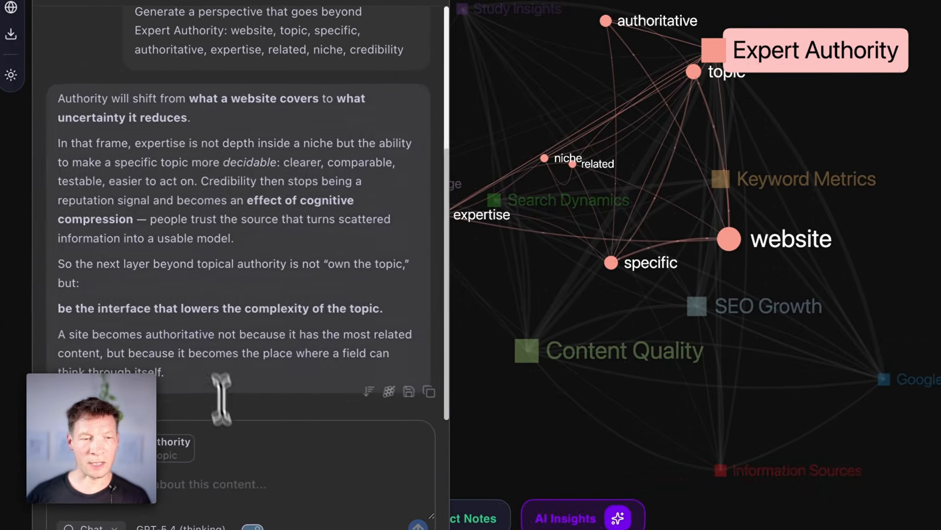
left_click(145, 496)
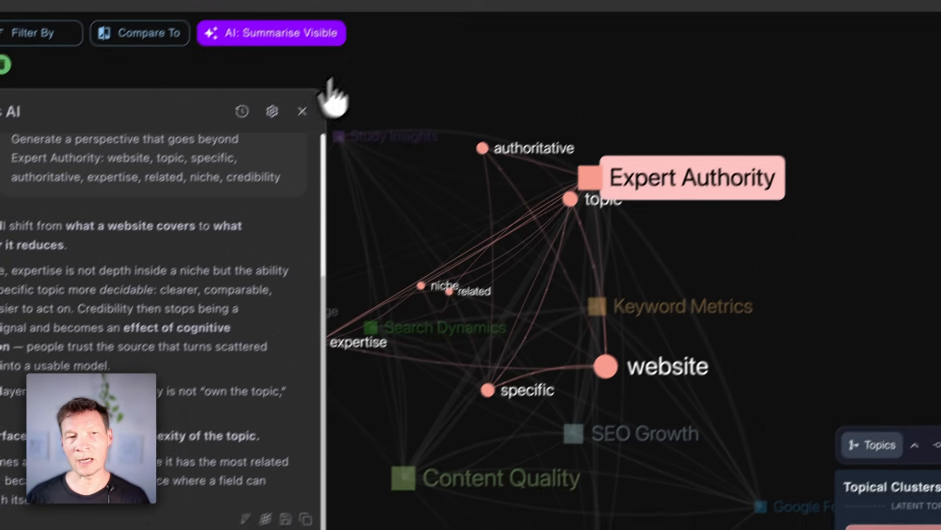
left_click(277, 135)
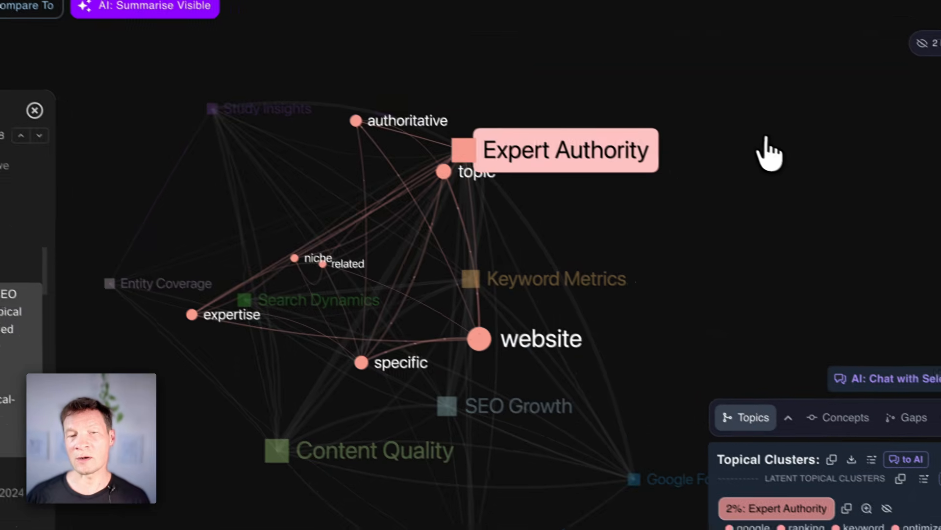
Step: Clear the Expert Authority selection and switch the graph from topics to individual concepts
left_click(869, 195)
left_click_drag(640, 403, 483, 378)
left_click_drag(367, 326, 588, 351)
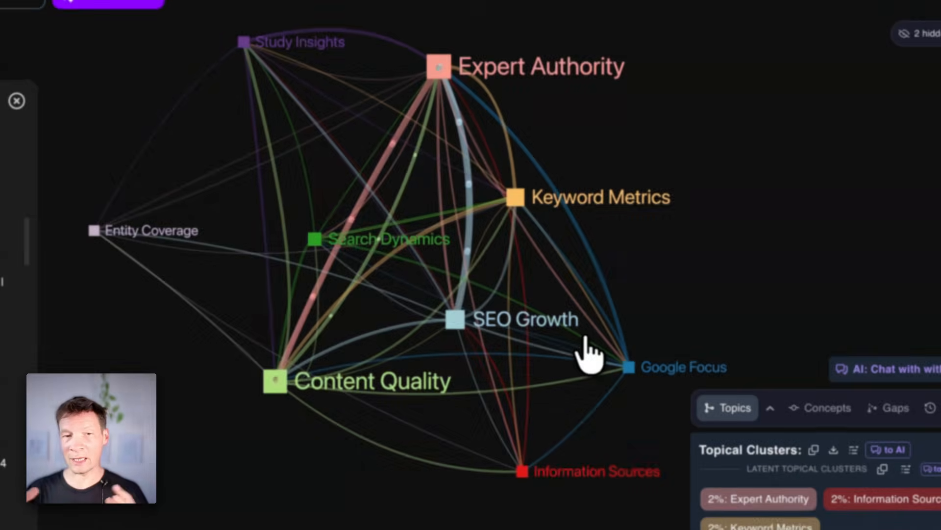
left_click_drag(406, 391, 330, 393)
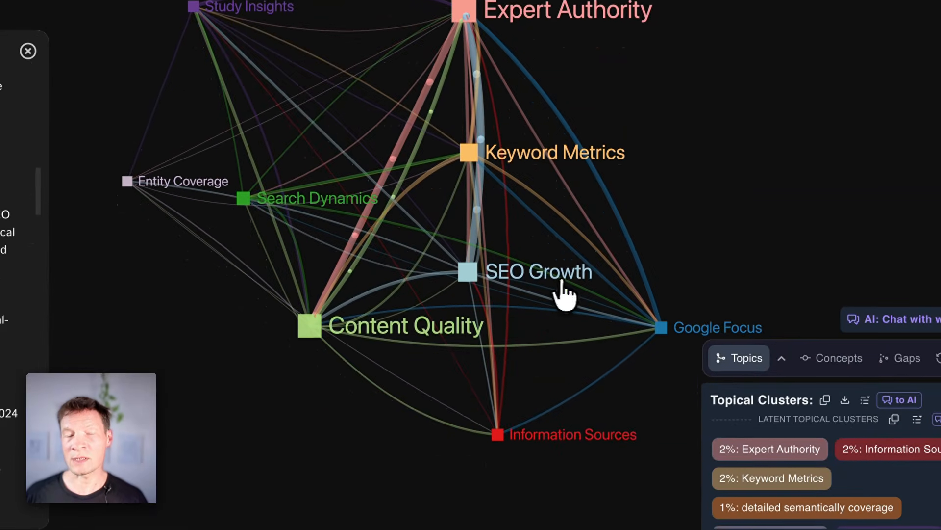
left_click_drag(551, 315, 622, 304)
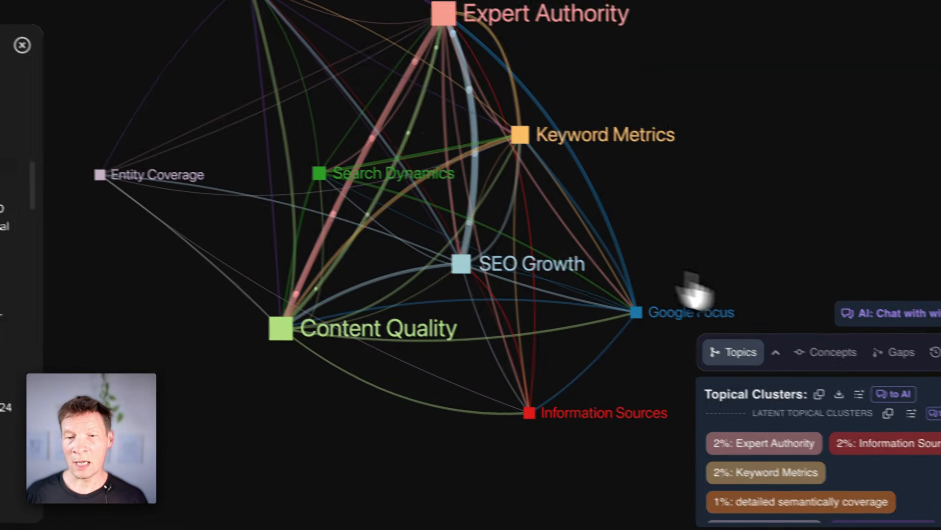
left_click(839, 352)
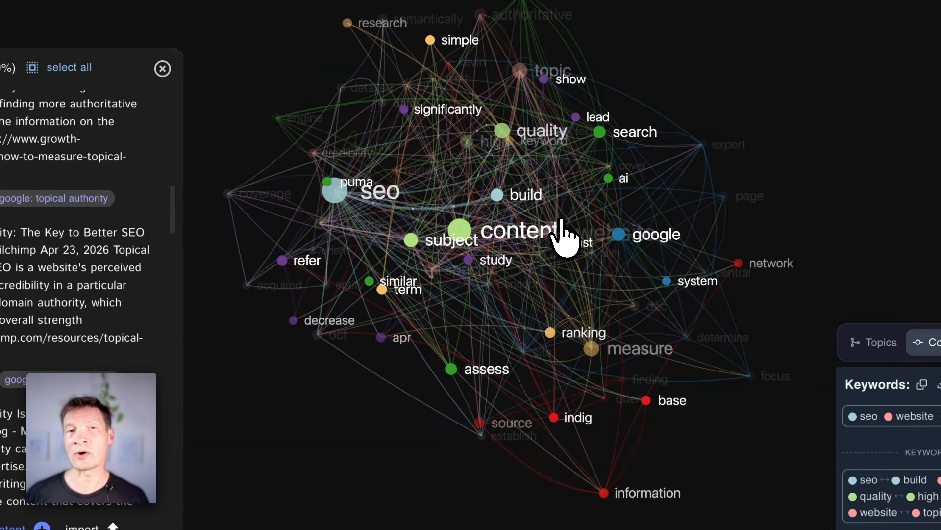
Step: Select the concepts measure, content and quality together in the graph
left_click_drag(562, 221, 573, 292)
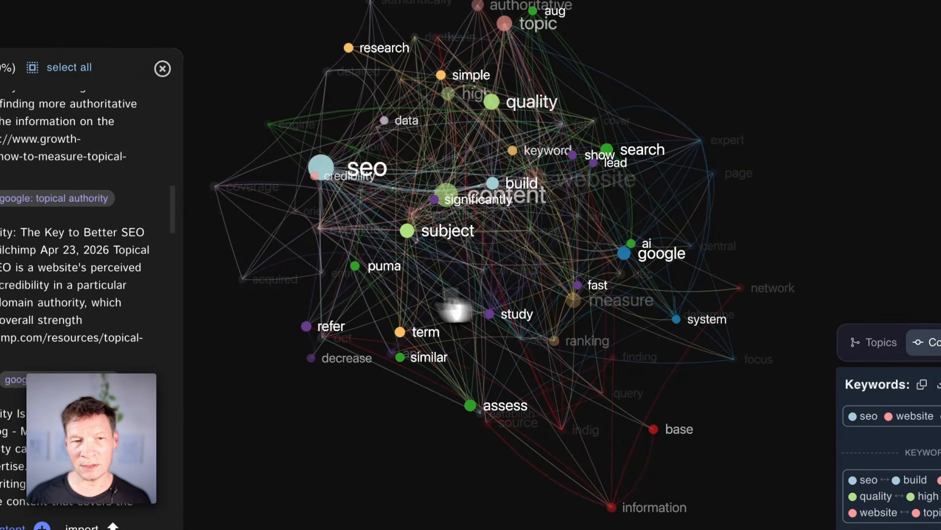
left_click_drag(397, 294, 552, 294)
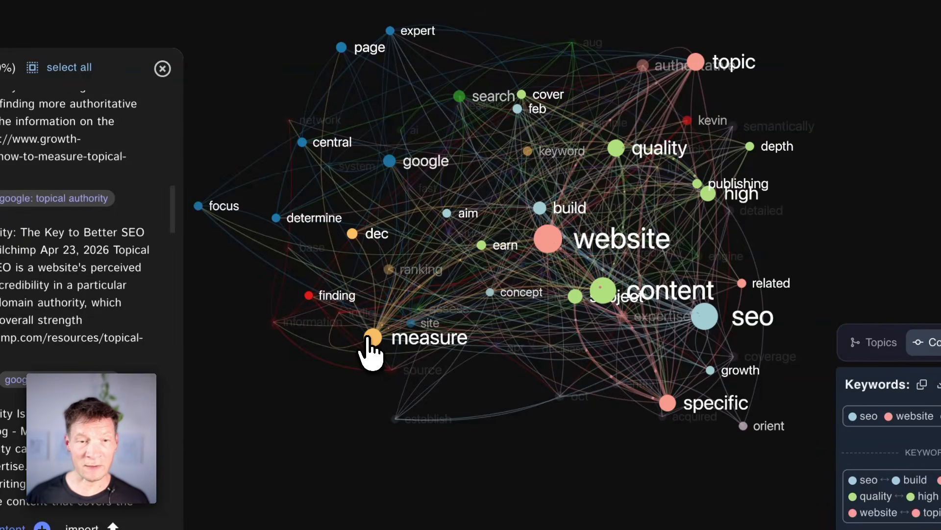
left_click(369, 337)
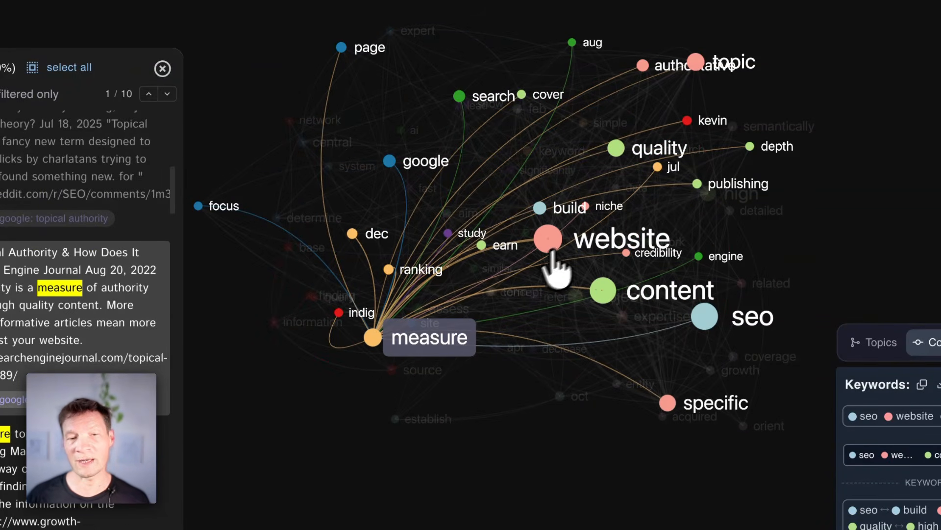
left_click(603, 291)
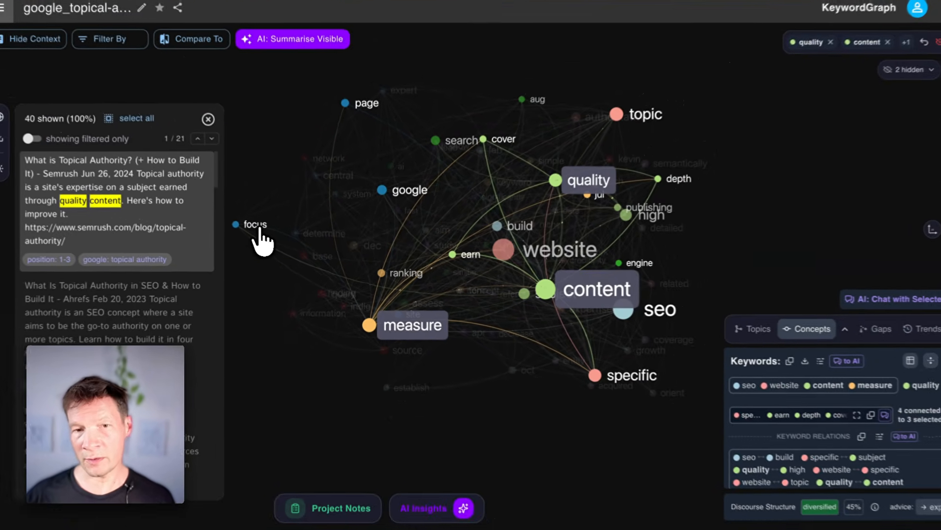
Step: Open the linked source article of the Semrush statement "What is Topical Authority? (+ How to Build It)" and look it over
mouse_move(215, 203)
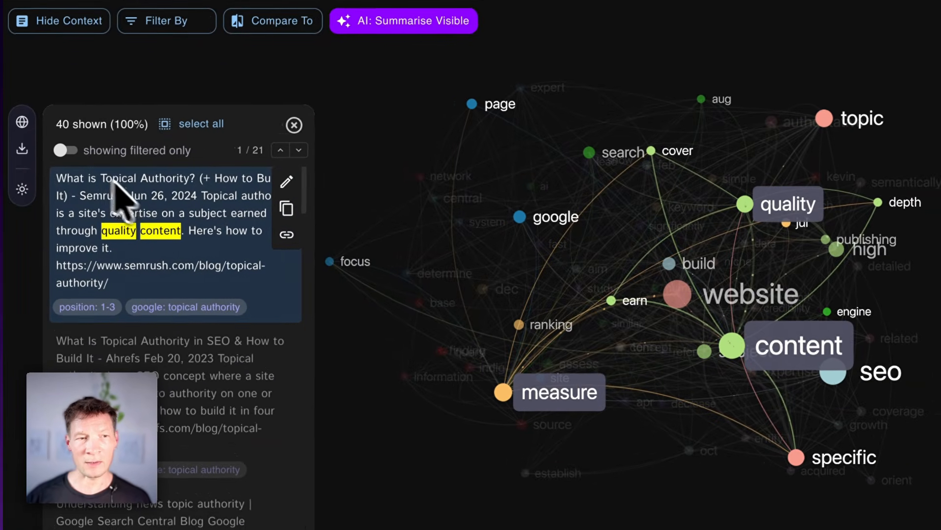
left_click(289, 235)
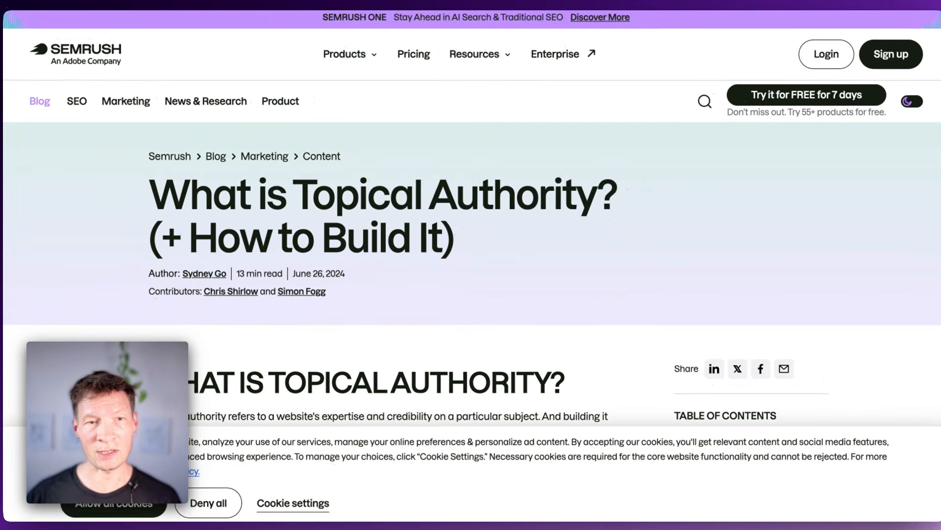
mouse_move(353, 49)
scroll(365, 229, "down", 15)
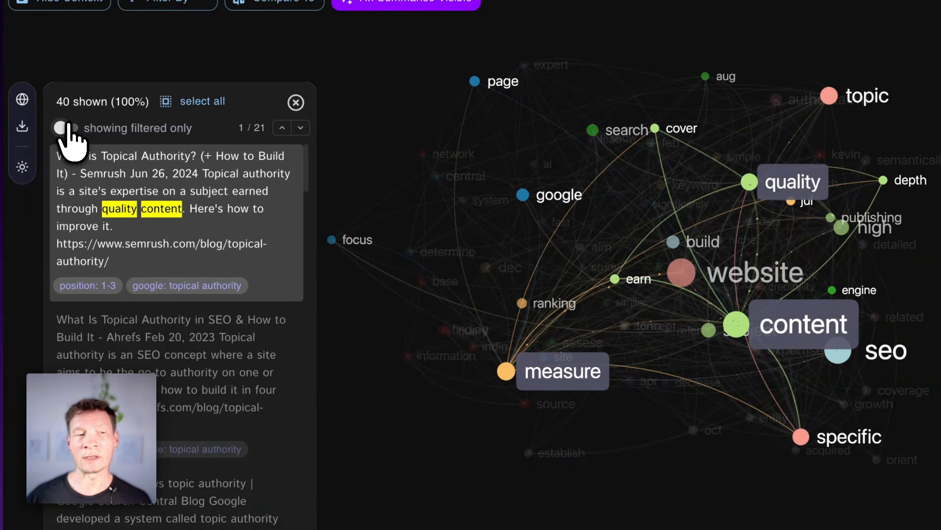
Step: Show only the statements matching the selected concepts and read through the filtered list
left_click(68, 128)
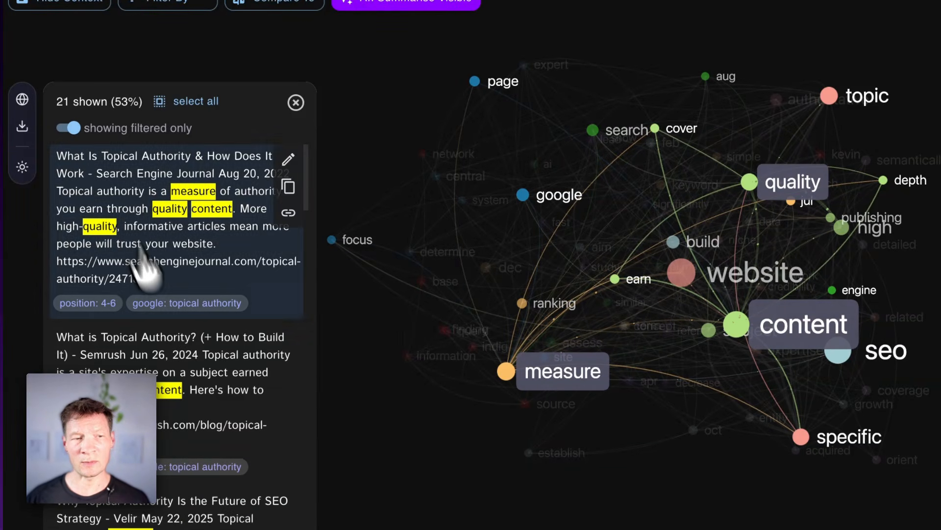
scroll(142, 264, "down", 10)
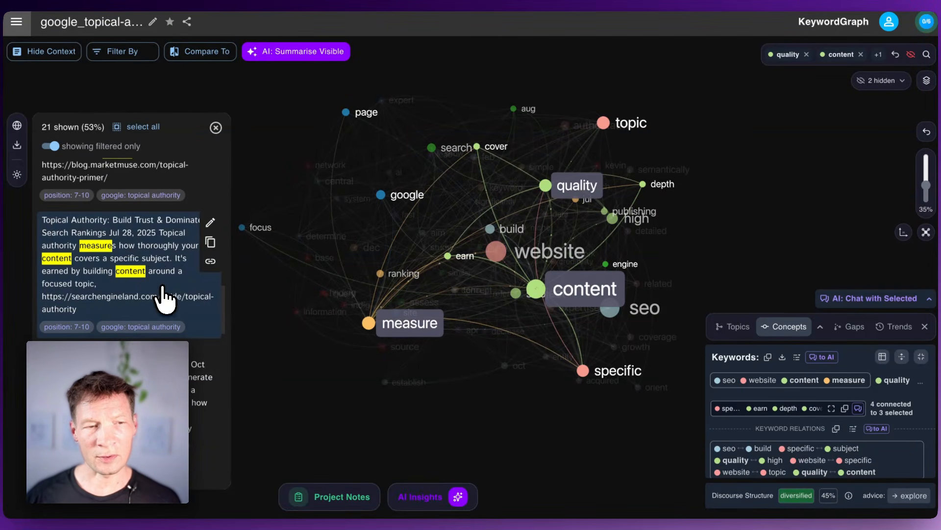
scroll(133, 331, "down", 1)
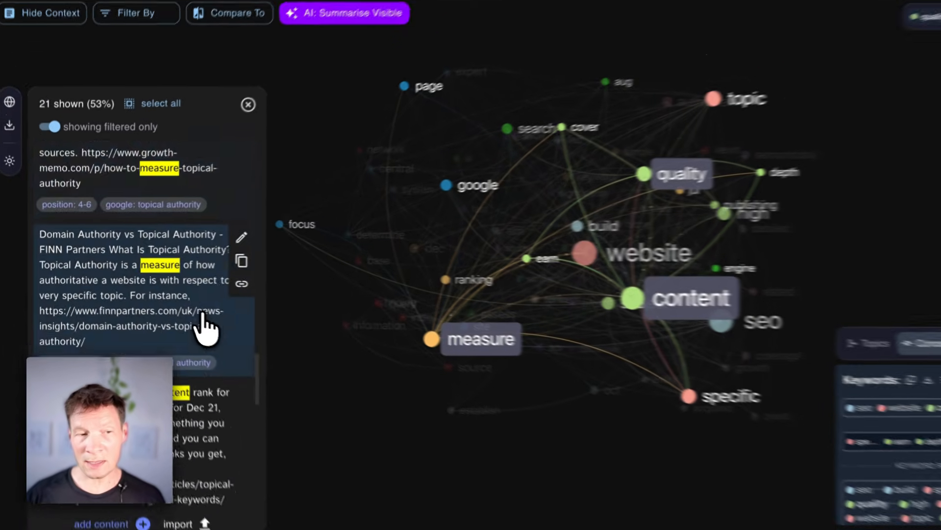
scroll(204, 326, "down", 2)
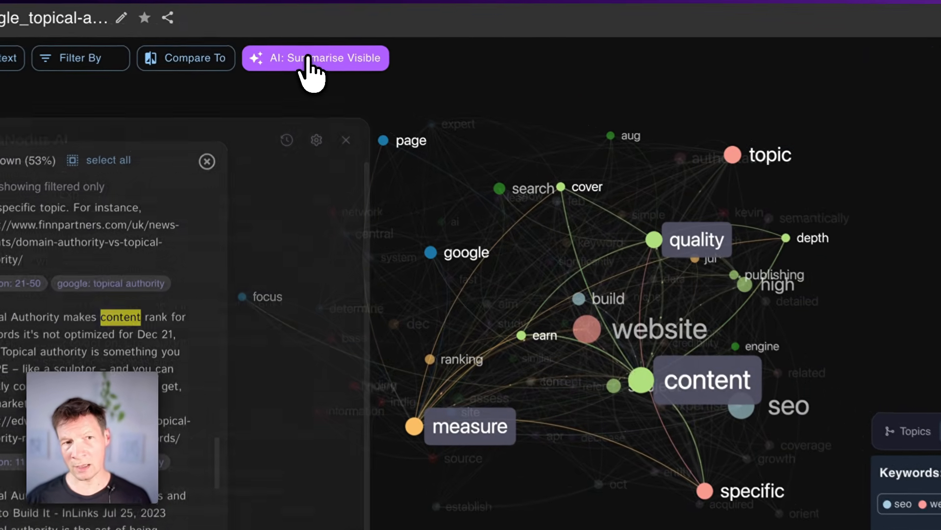
Step: Generate an AI summary of the visible graph for measure, content and quality, and clear the concept selection
left_click(291, 52)
left_click(929, 342)
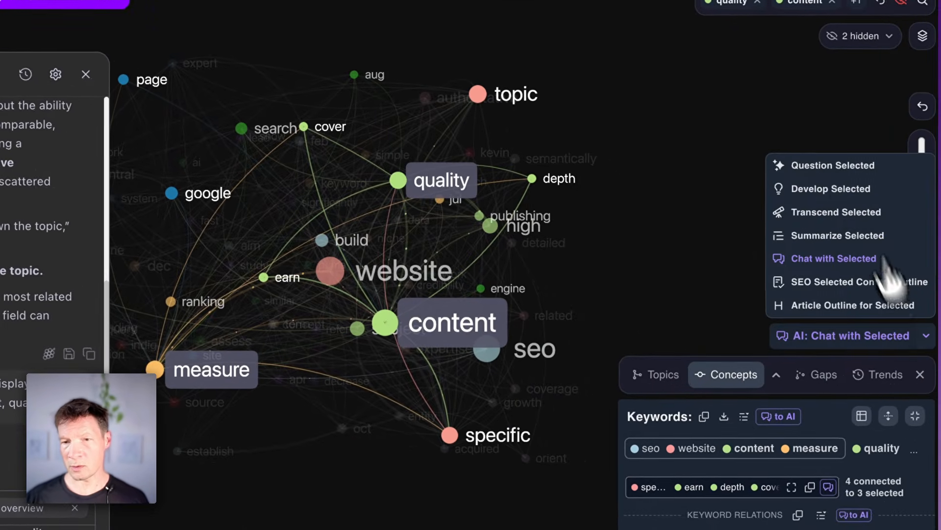
left_click(750, 91)
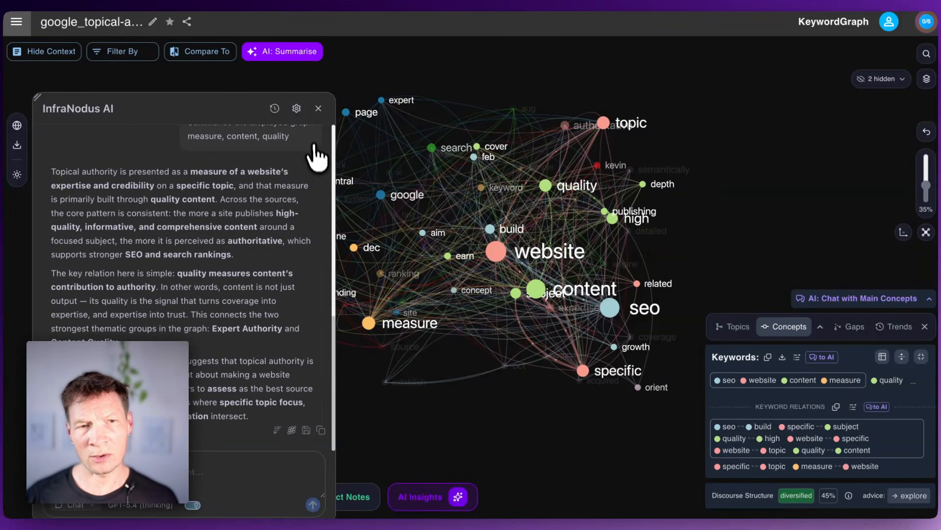
Step: Close the AI chat, and hide the context statements before bringing them back beside the graph
left_click(315, 107)
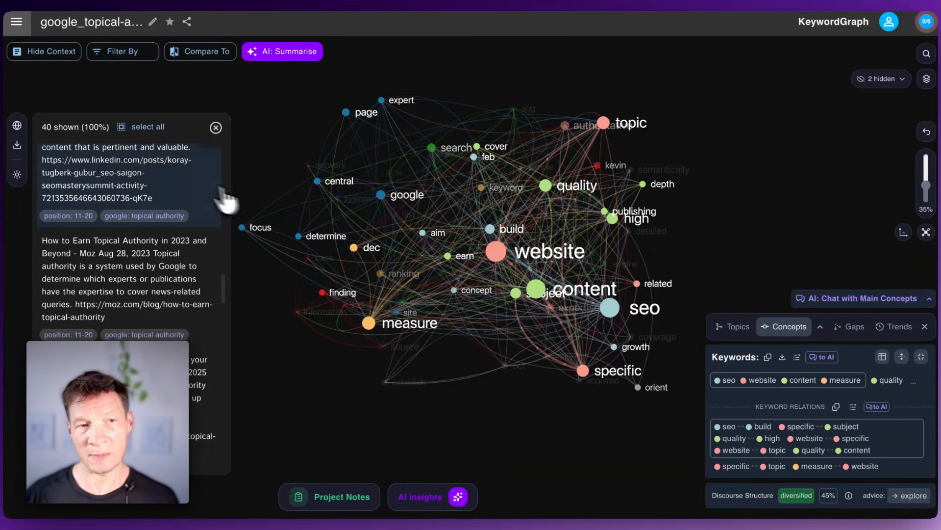
left_click(216, 128)
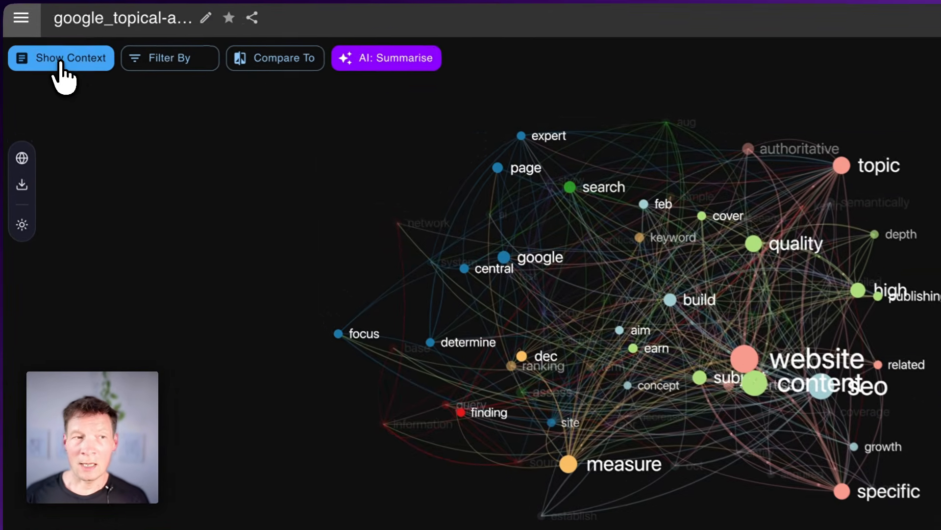
left_click(43, 53)
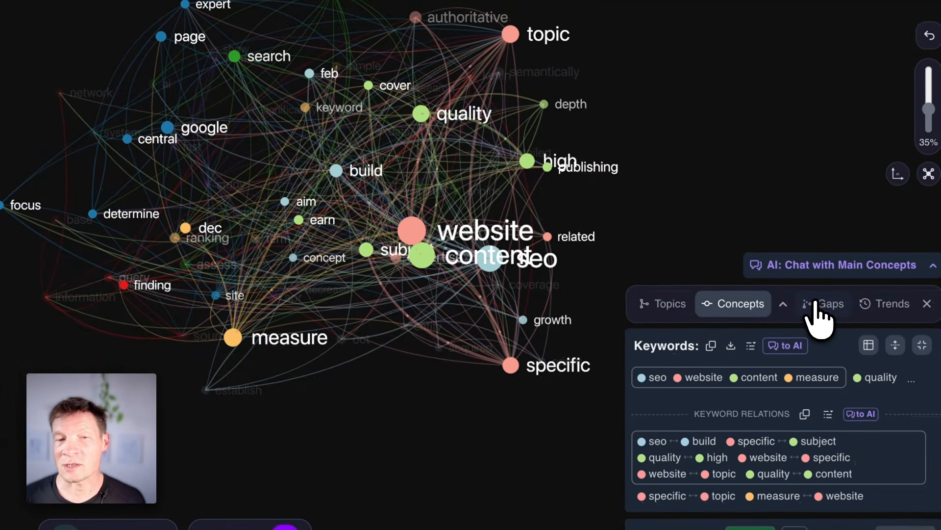
Step: Show the content gap between Search Dynamics and Google Focus and generate an AI question bridging the two topics
left_click(817, 304)
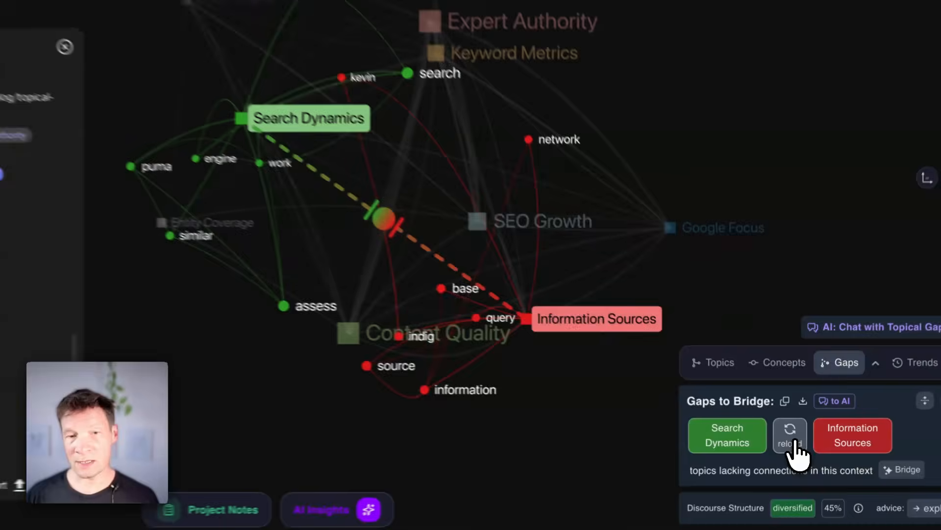
left_click(796, 441)
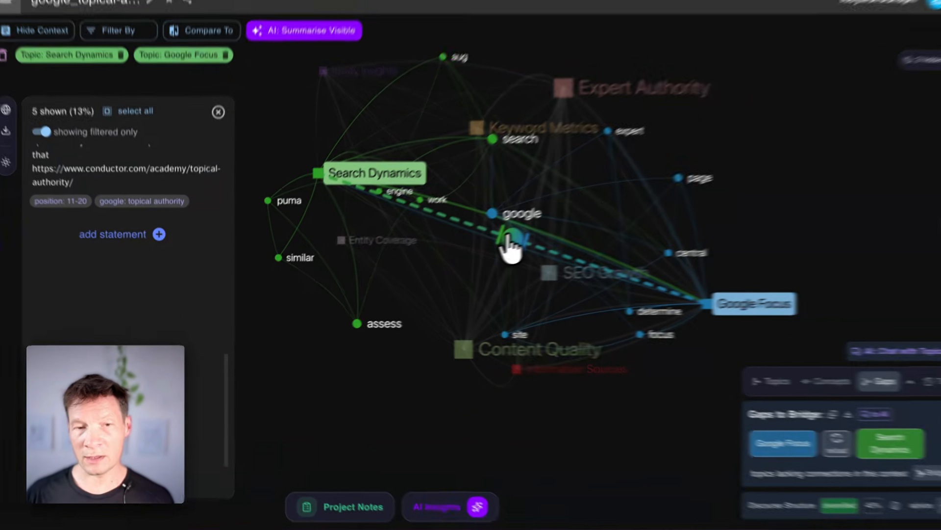
left_click(492, 245)
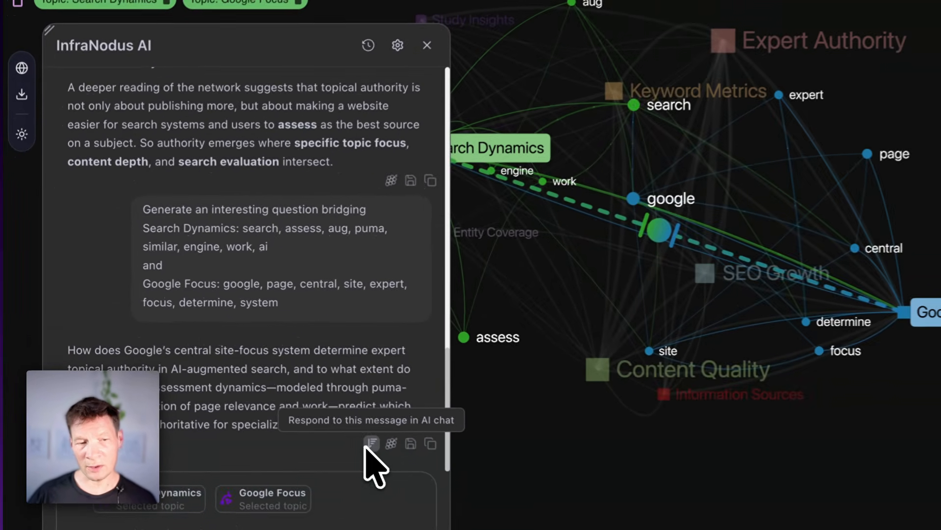
Step: Have the AI respond to the bridging question, save its answer to the project notes and move the chat beside them
left_click(277, 404)
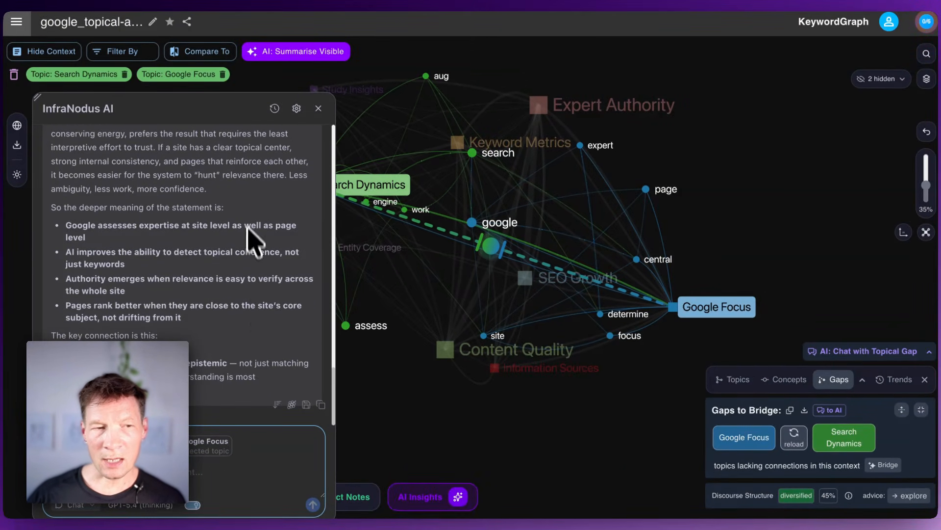
scroll(253, 231, "up", 3)
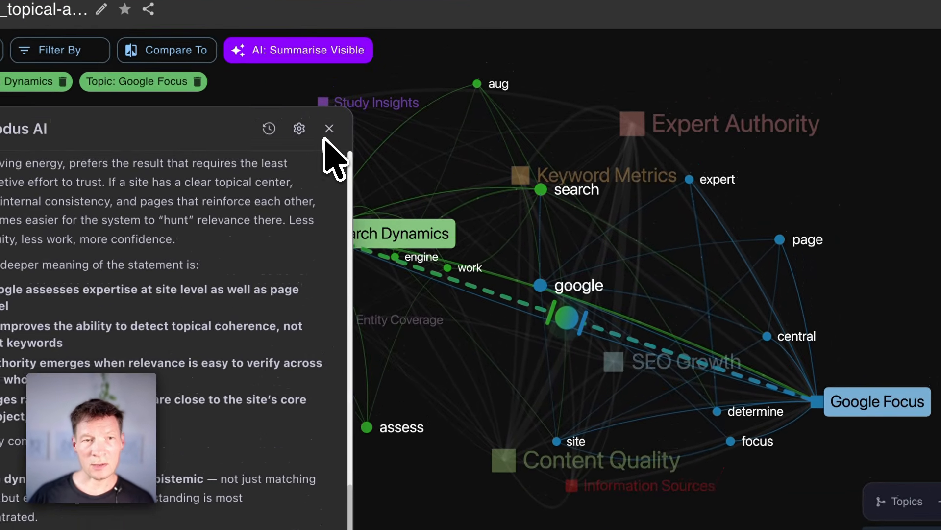
left_click_drag(248, 142, 708, 91)
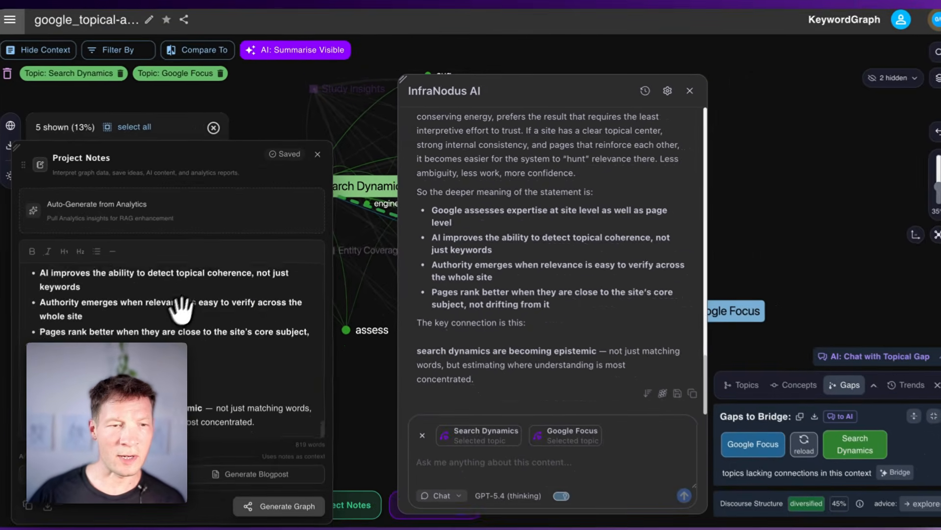
scroll(177, 314, "up", 10)
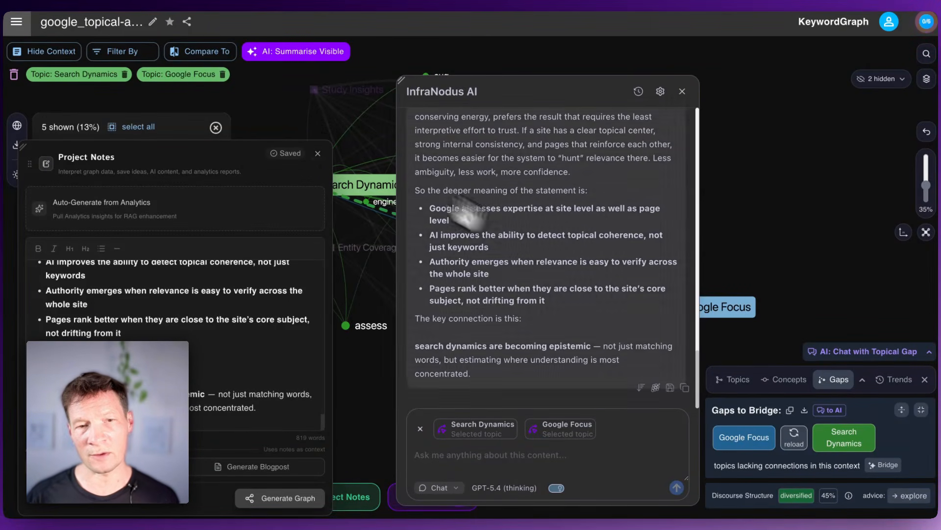
Step: Close the AI chat and the project notes, including a brief reopening of the notes to check the saved answer
left_click(680, 89)
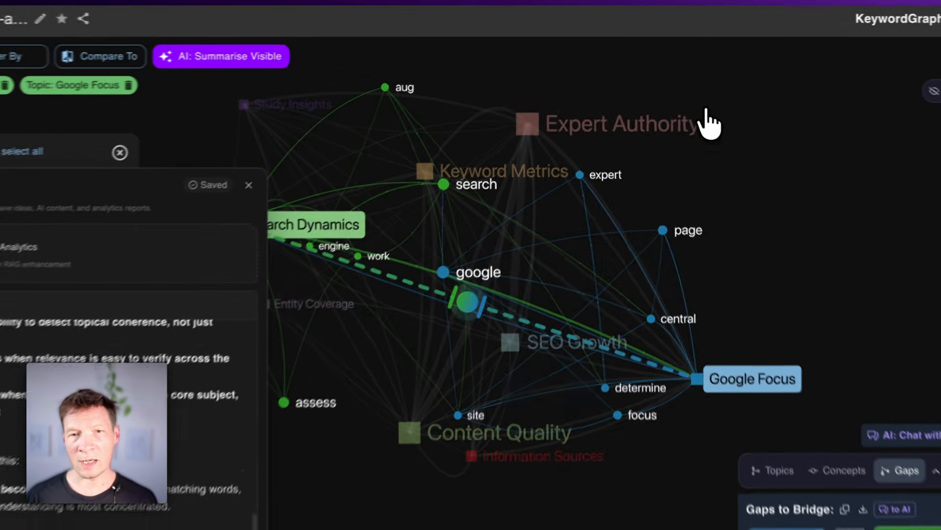
left_click(318, 152)
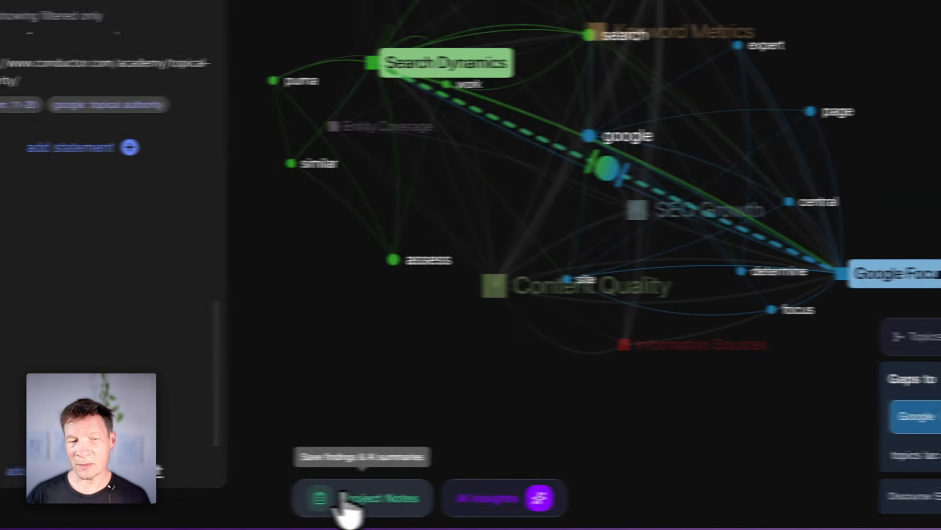
left_click(206, 497)
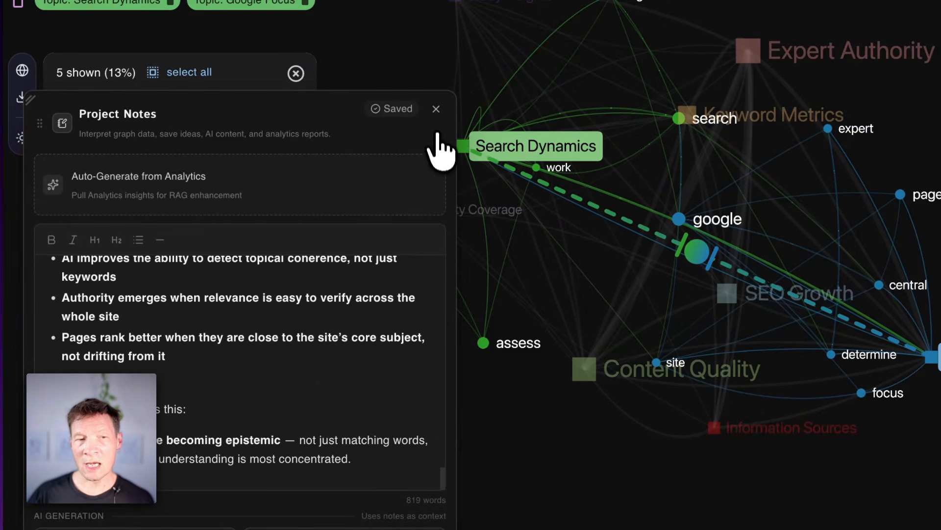
left_click(437, 109)
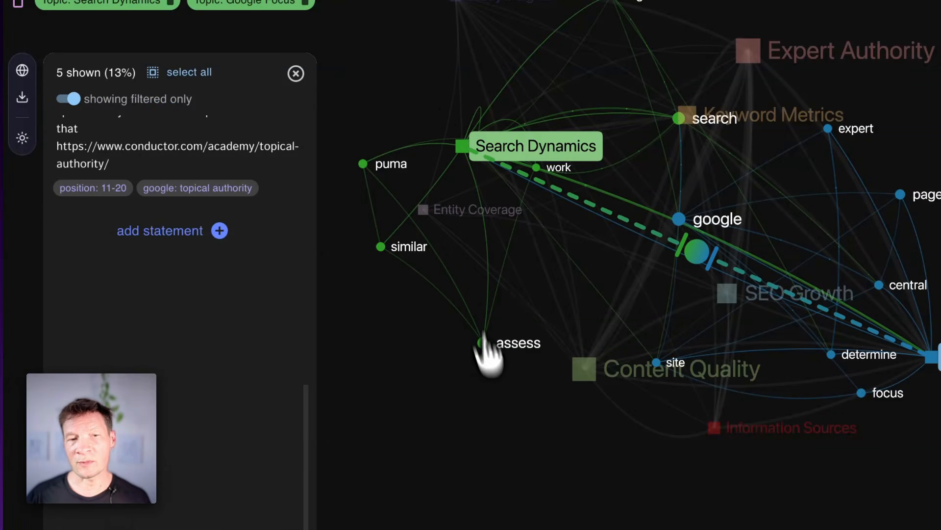
Step: Clear the current gap selection and switch to the content gap between Content Quality and Information Sources
left_click(903, 197)
left_click(765, 172)
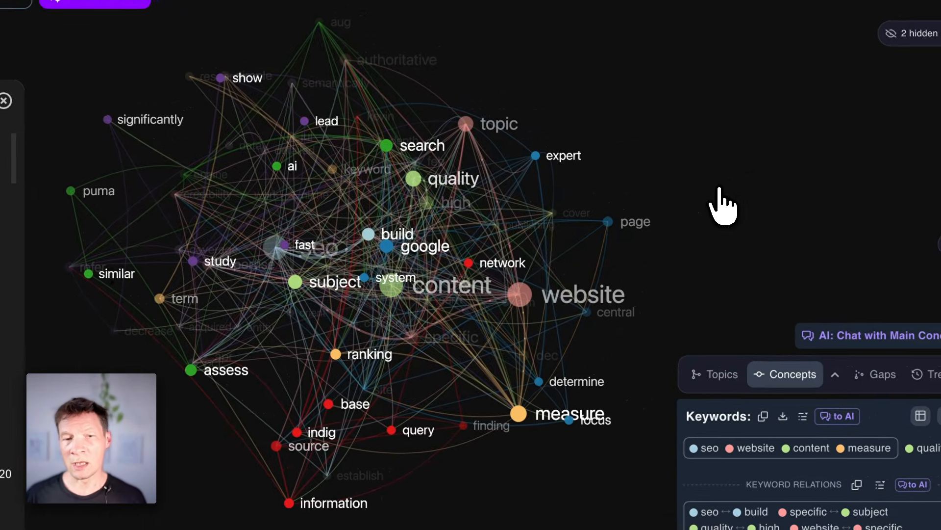
left_click_drag(394, 278, 351, 253)
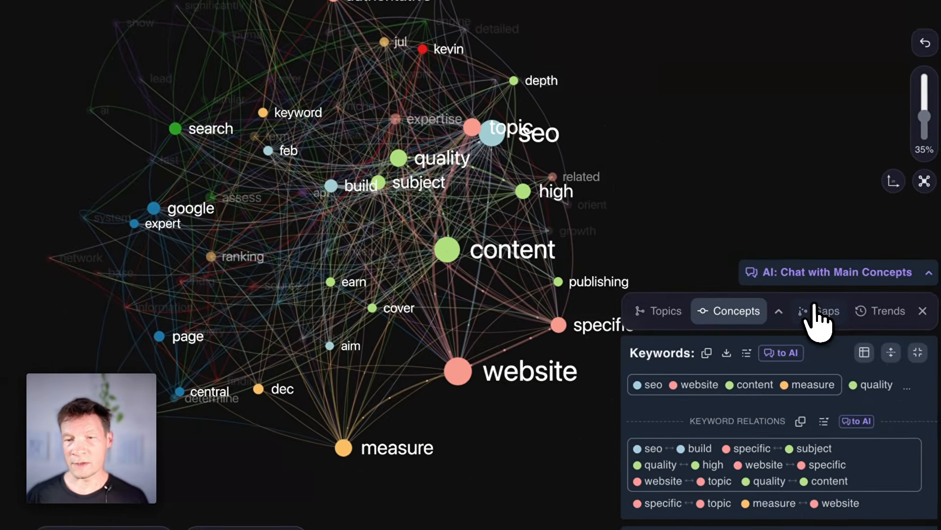
left_click(912, 364)
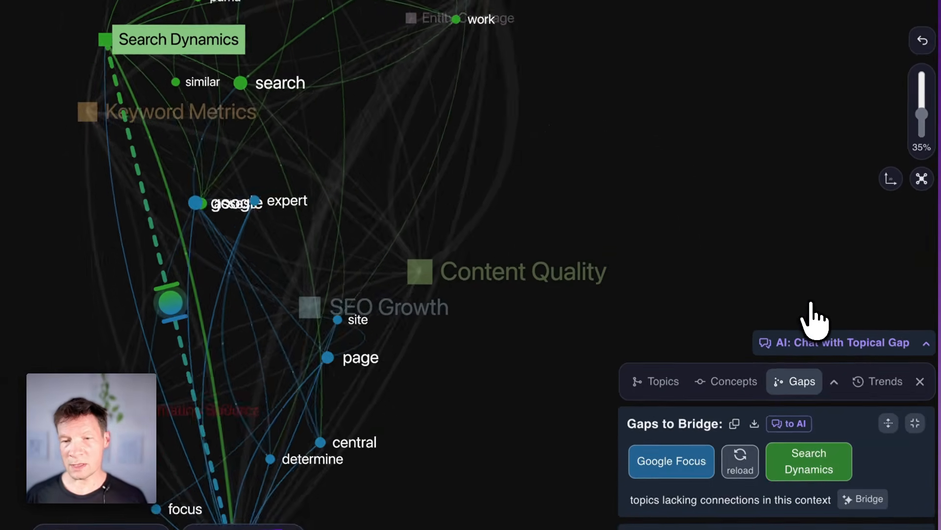
left_click(743, 459)
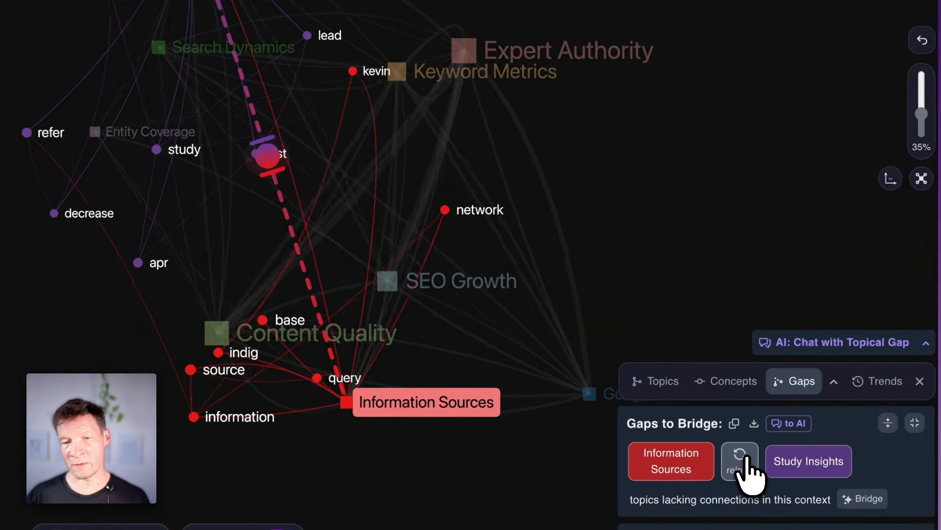
left_click(746, 464)
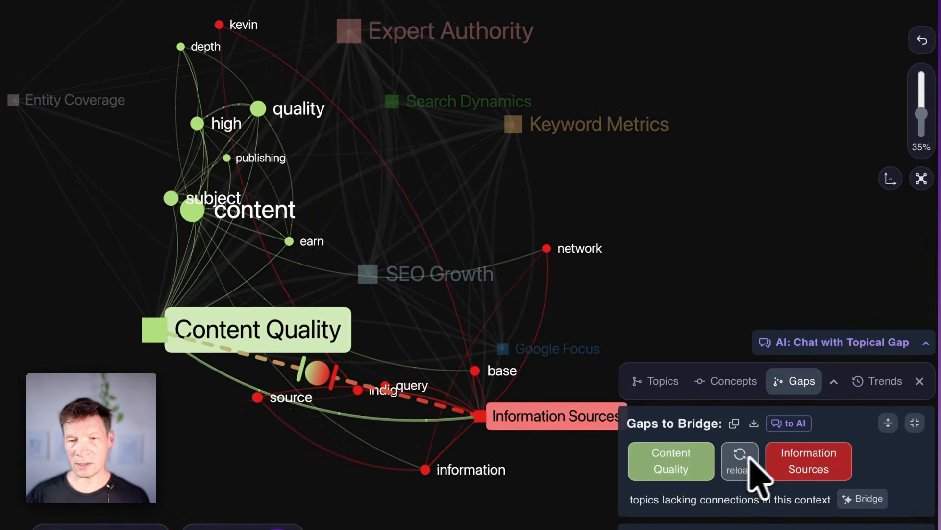
Step: Send the Content Quality and Information Sources gap to the AI chat and generate a Transcend Topical Gap perspective
left_click(926, 343)
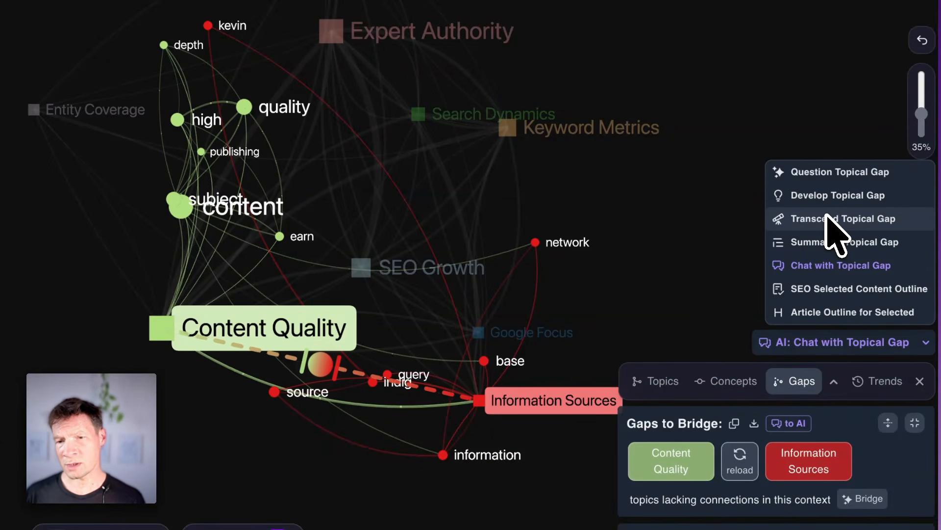
left_click(789, 425)
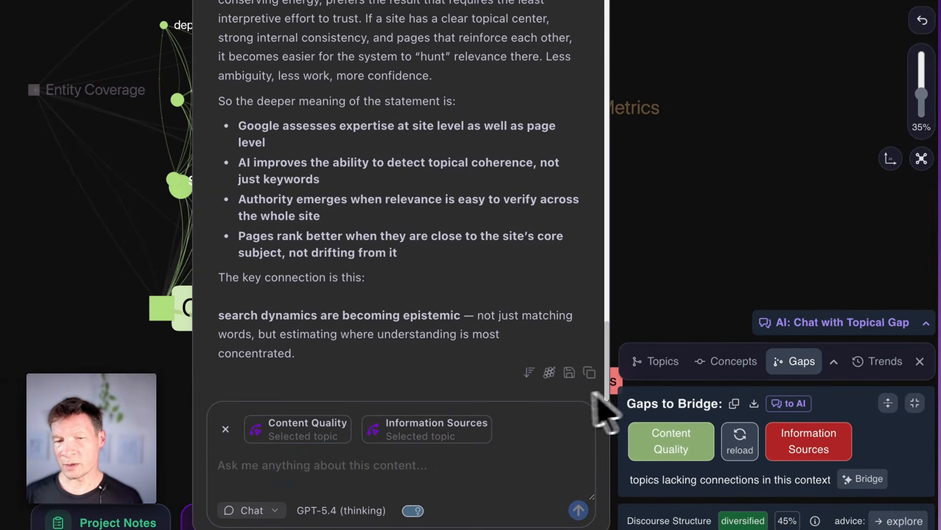
left_click(926, 322)
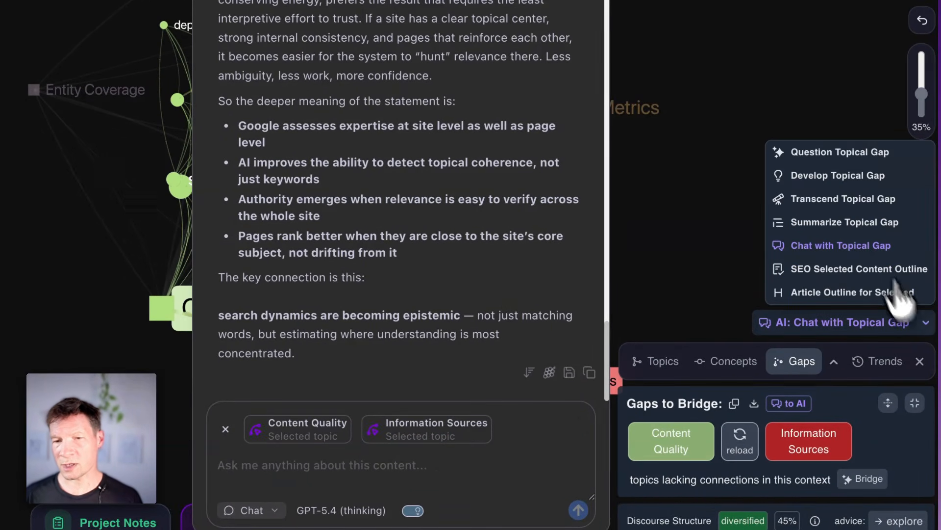
left_click(842, 199)
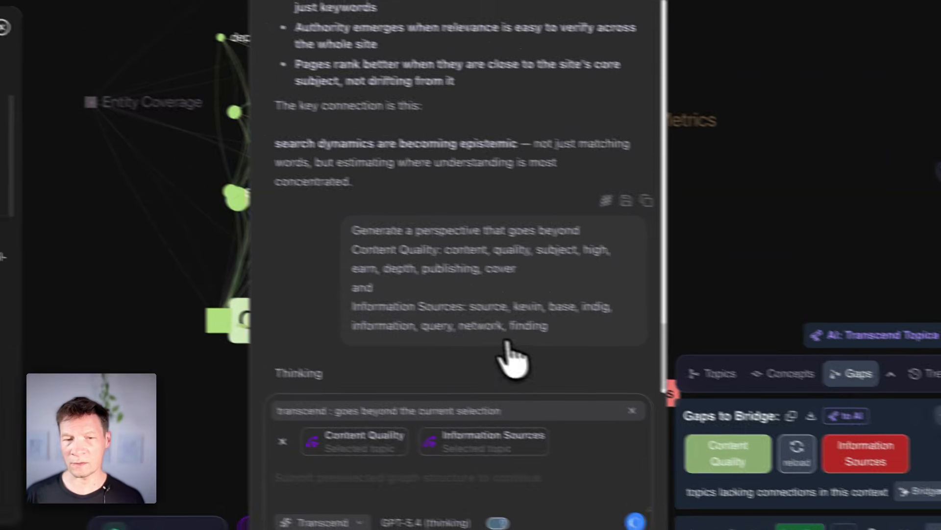
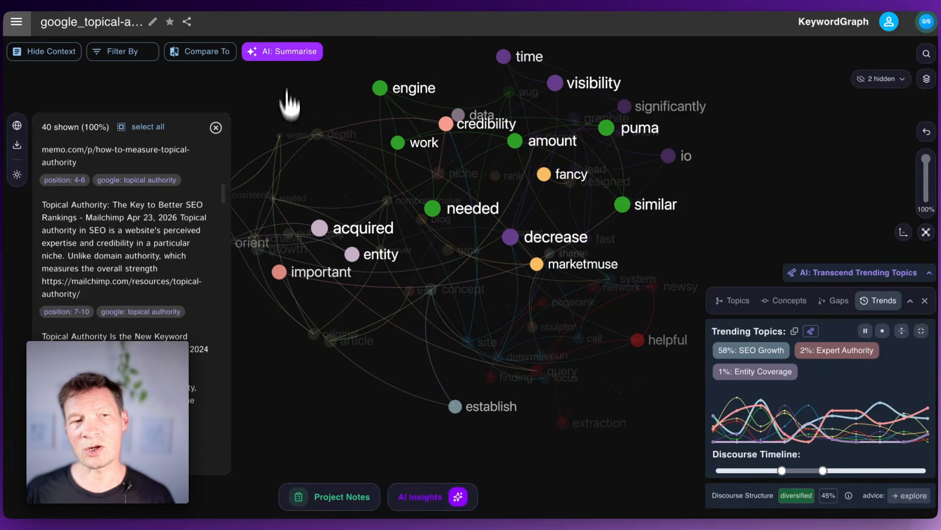
Step: Close the context statements and stop the Trends discourse timeline playback
left_click(216, 128)
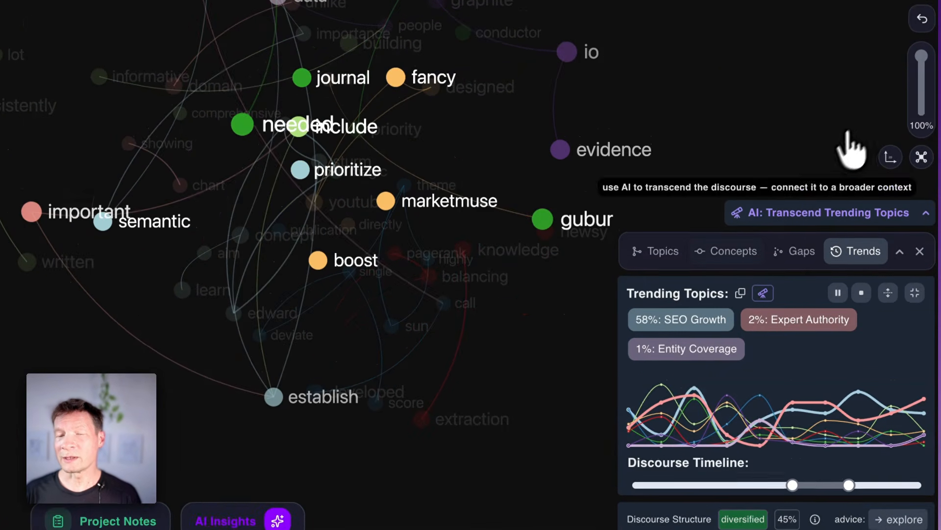
left_click(859, 324)
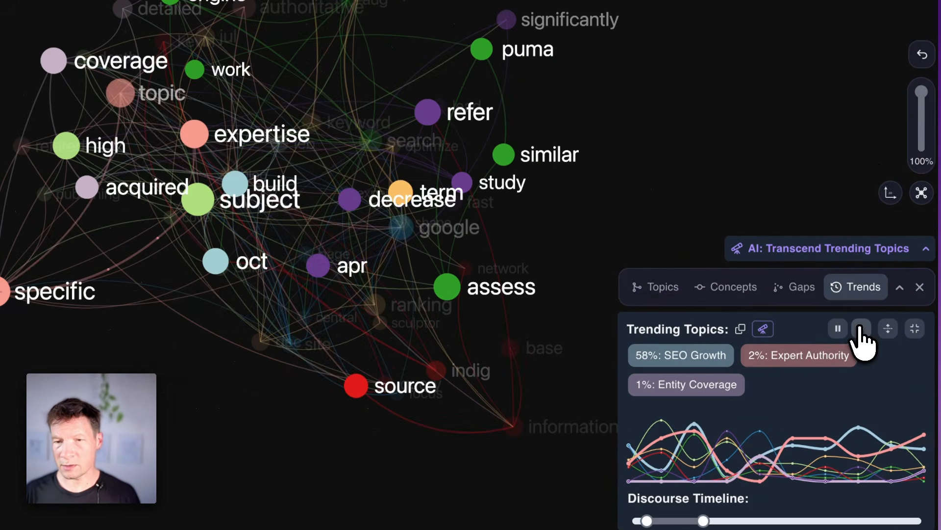
Step: View the graph as topical clusters from another angle and switch it to the main concepts view
left_click(659, 287)
left_click_drag(573, 223, 664, 235)
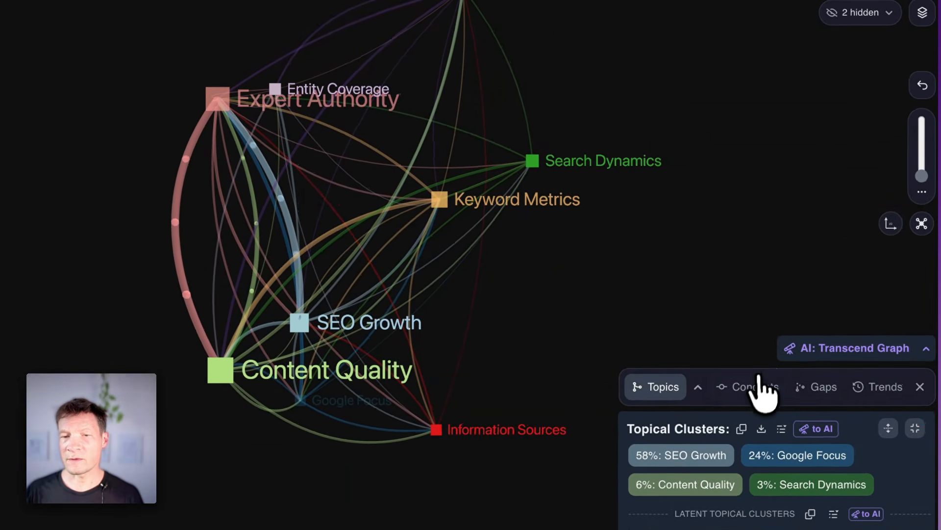
left_click(758, 385)
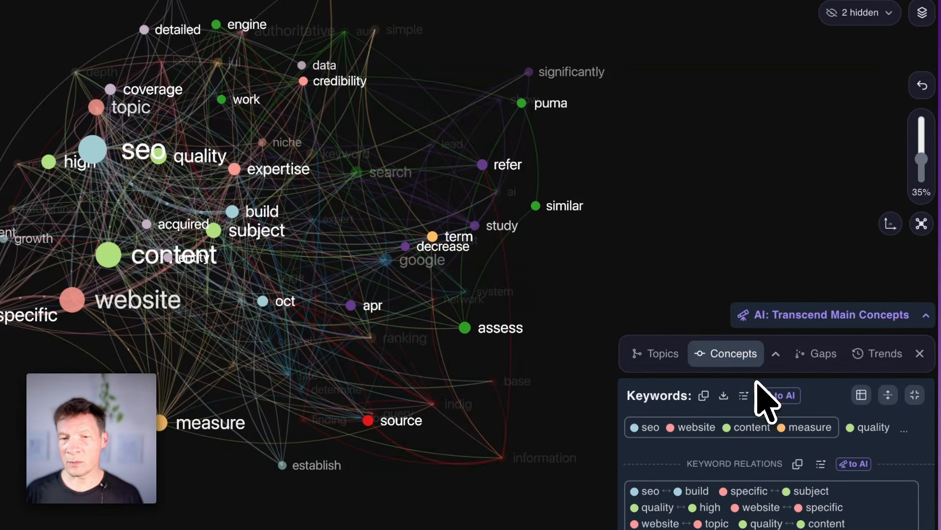
Step: Switch the concept graph to 2D mode and highlight all of its nodes
left_click(890, 226)
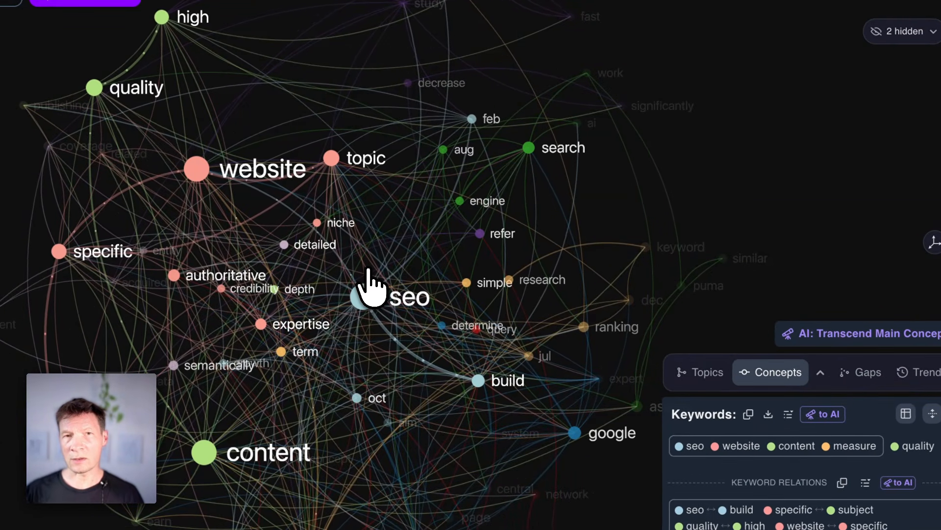
left_click(934, 242)
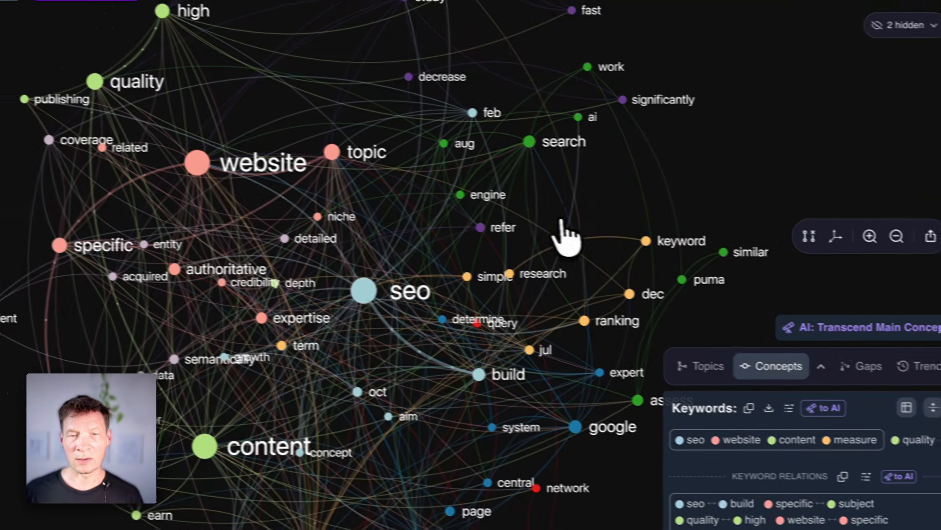
left_click_drag(522, 218, 441, 158)
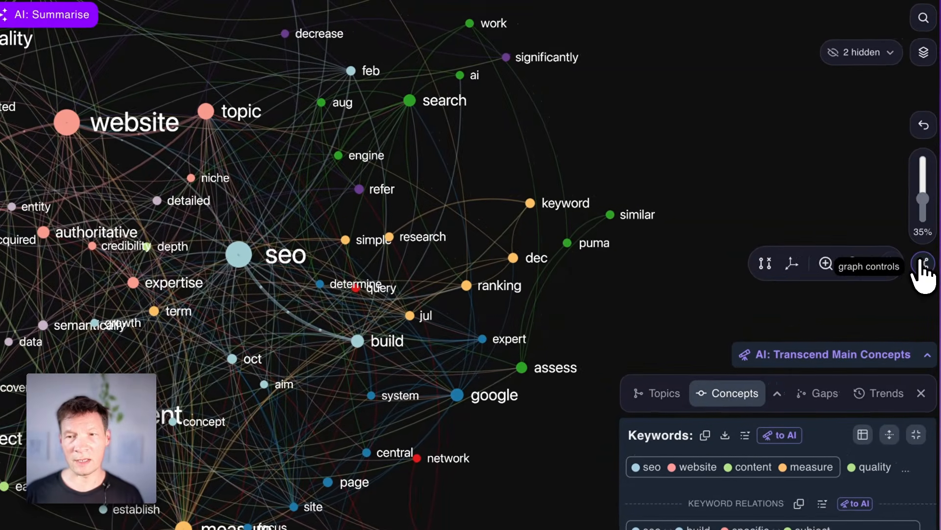
left_click(934, 259)
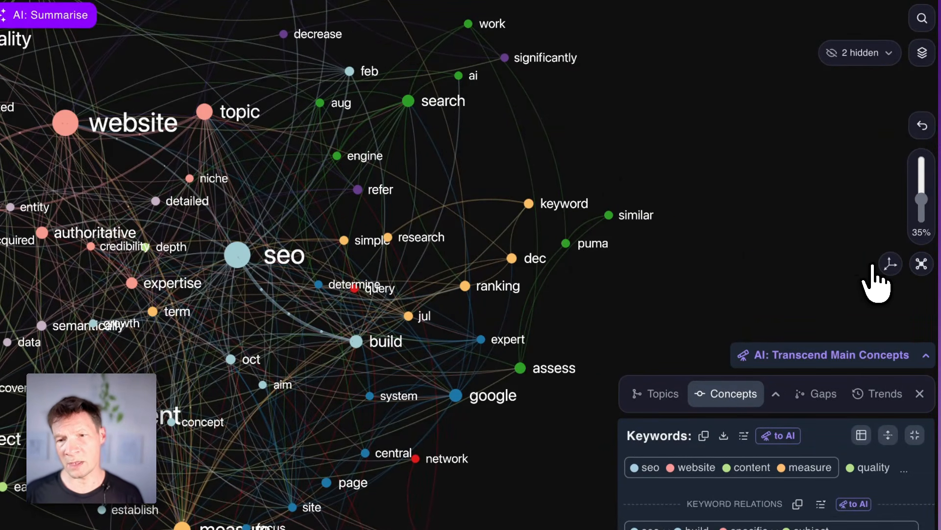
Step: Reduce the top words shown in the 2D concept graph to 30%
left_click(888, 268)
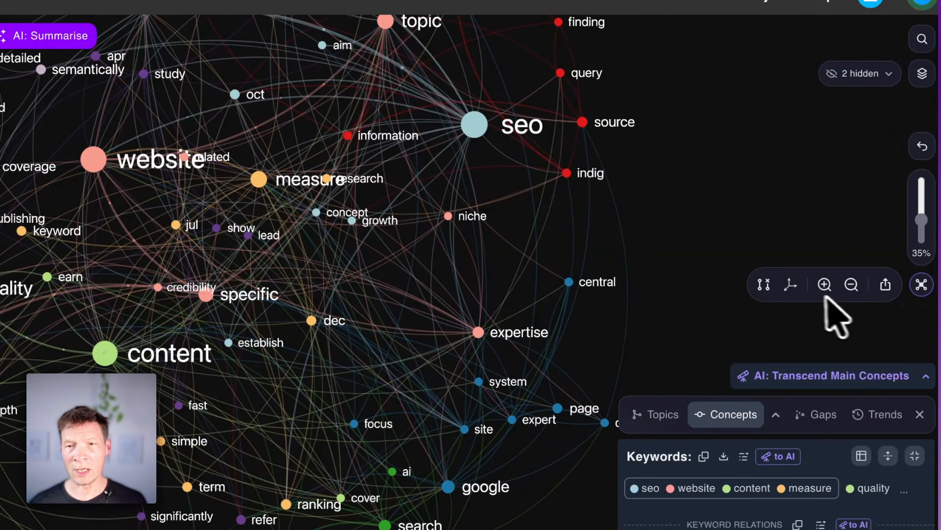
left_click(885, 287)
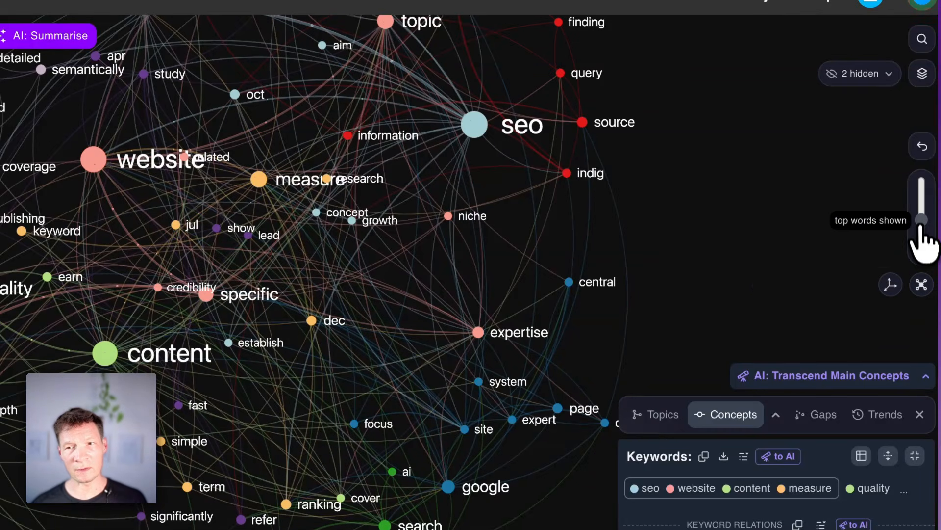
mouse_move(921, 226)
left_mouse_down()
mouse_move(912, 182)
mouse_move(920, 225)
left_mouse_up()
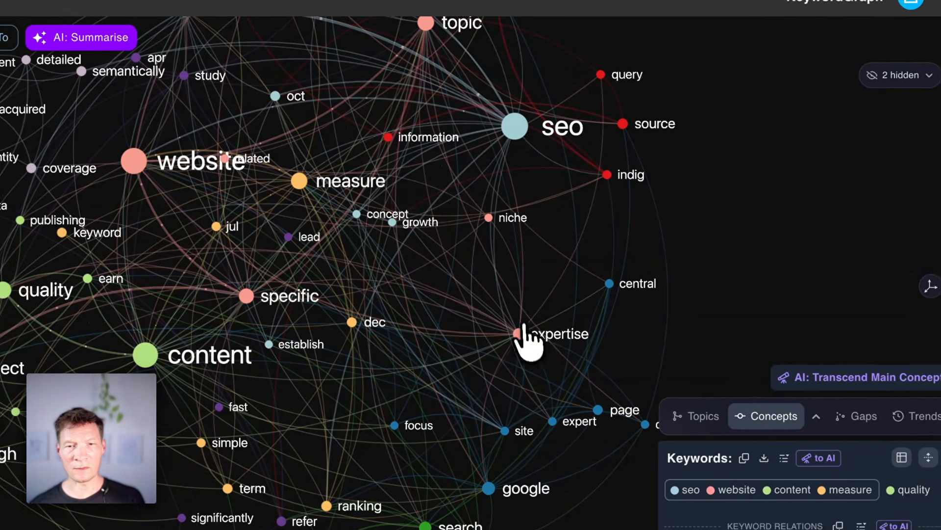
Step: Select the expertise and central nodes to view their shared connections, and reset the graph selection
left_click(481, 334)
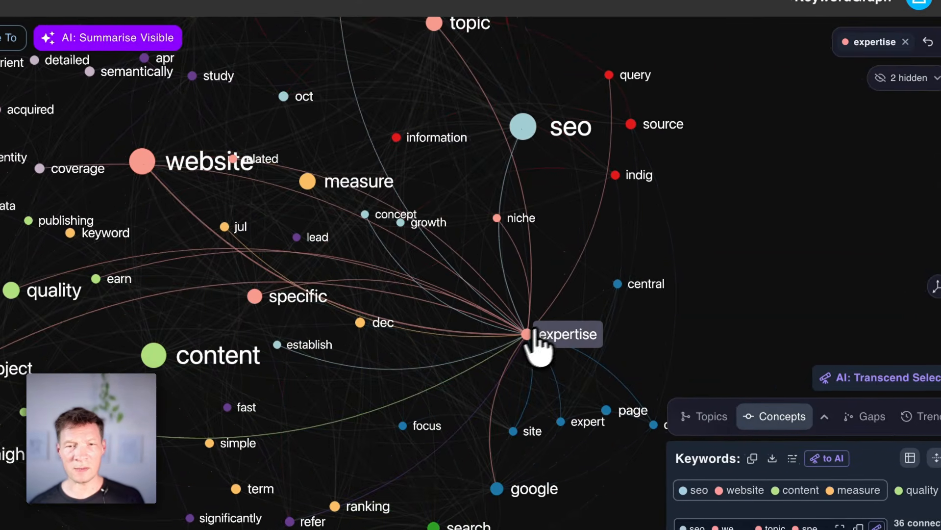
left_click(597, 283)
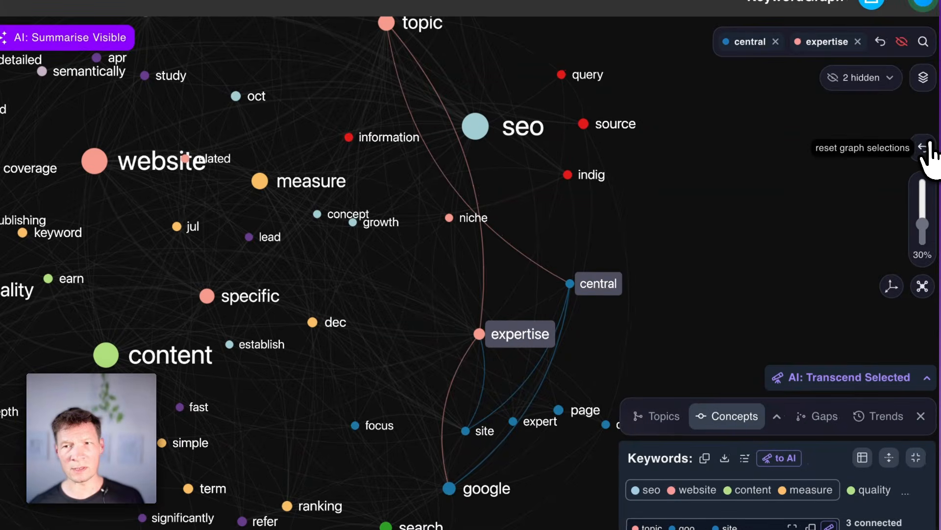
left_click(925, 147)
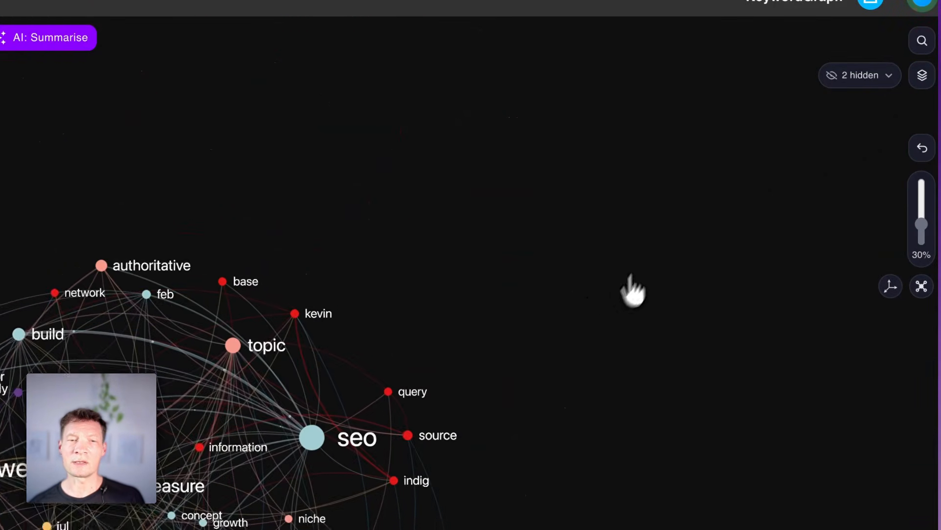
Step: Return the graph to 3D mode and hide the content, website and seo nodes
left_click(883, 291)
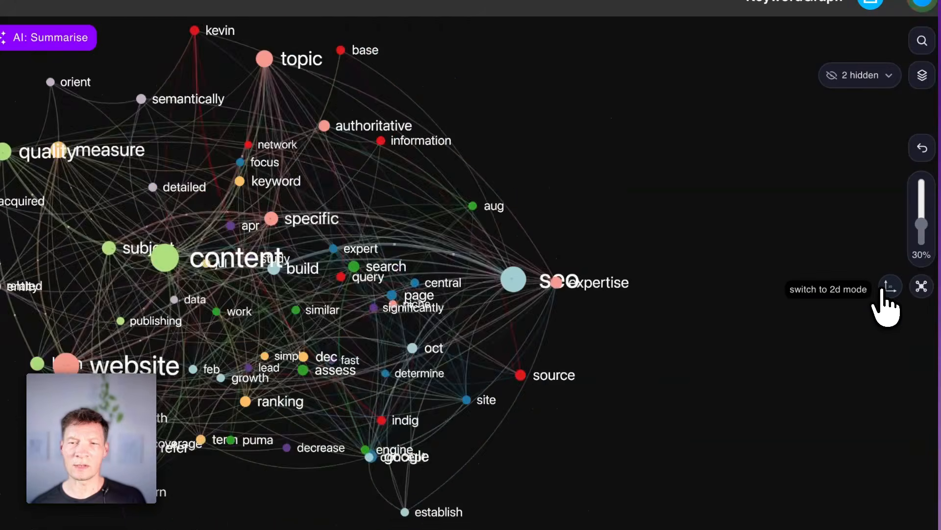
left_click_drag(498, 283, 535, 320)
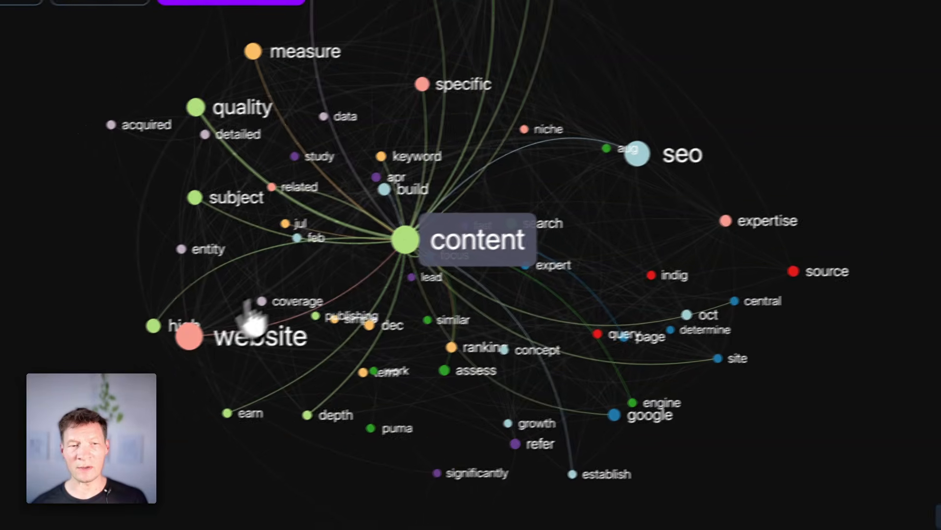
left_click(158, 345)
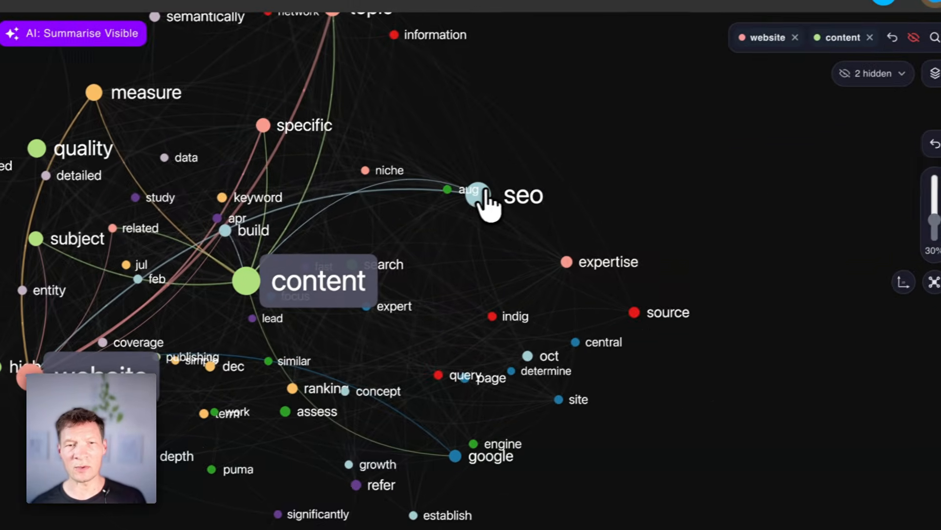
left_click(485, 193)
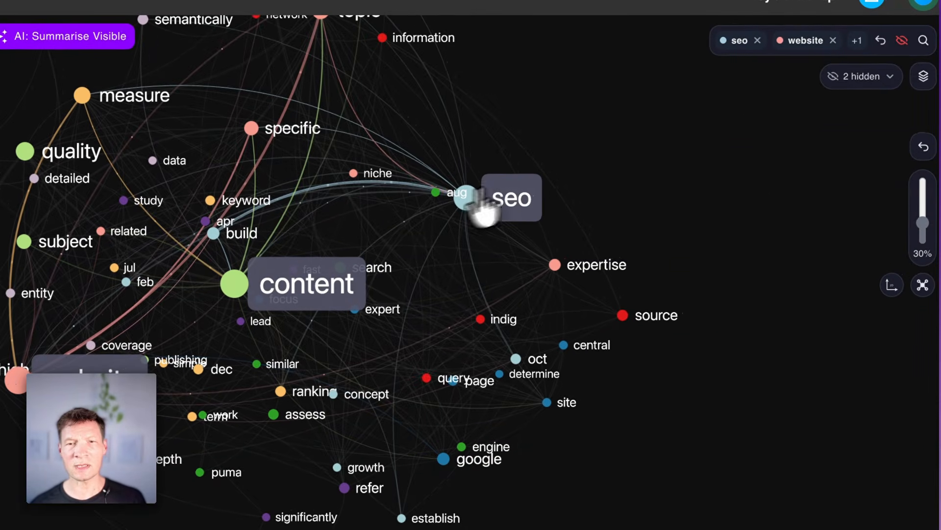
left_click(899, 42)
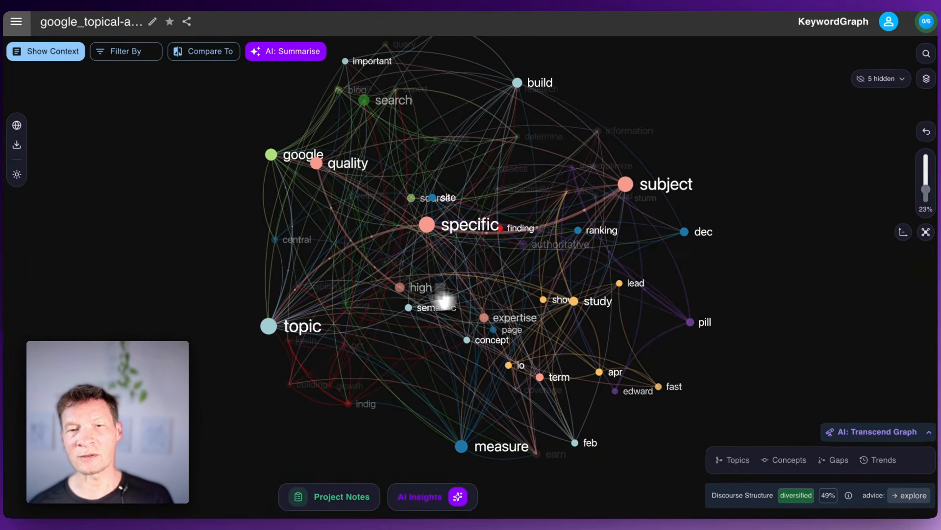
Step: Hide the specific, subject and topic nodes, and reveal the next underlying layer of the concept graph
left_click(427, 225)
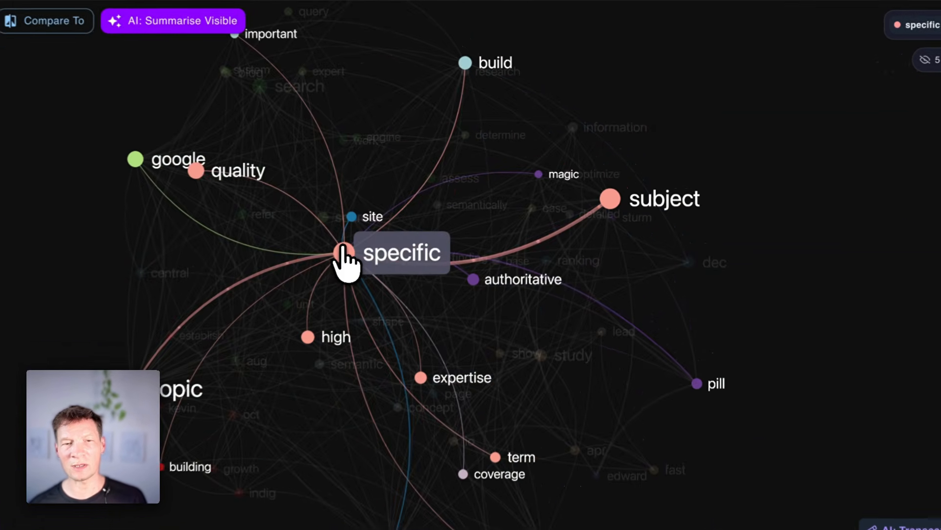
left_click(603, 204)
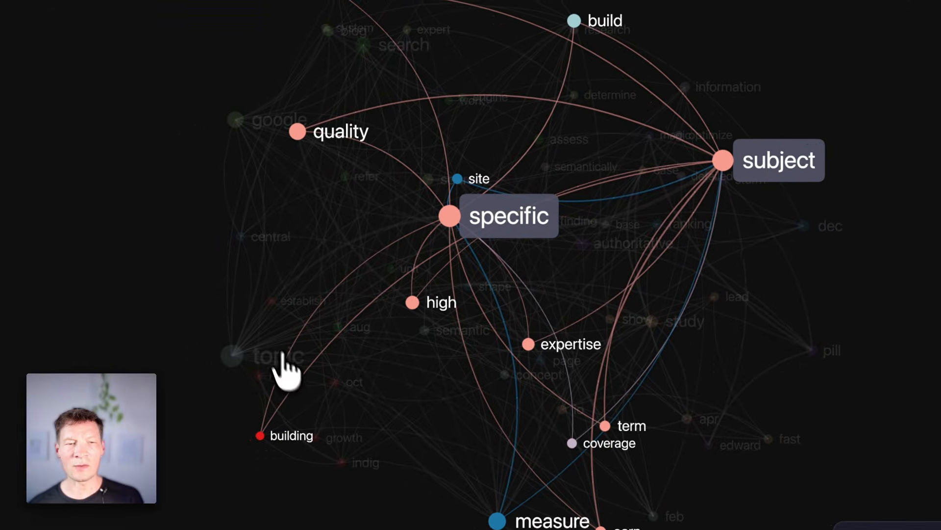
left_click(245, 356)
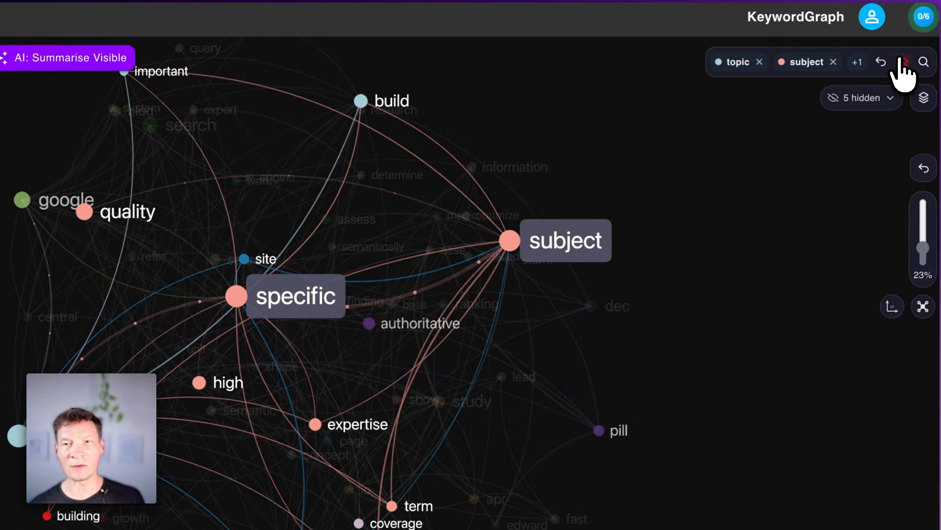
left_click(903, 61)
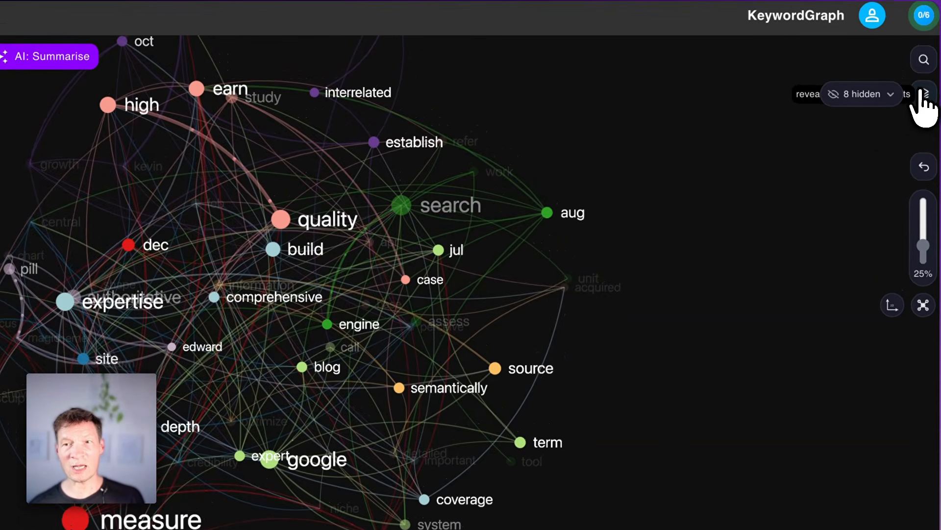
left_click(923, 96)
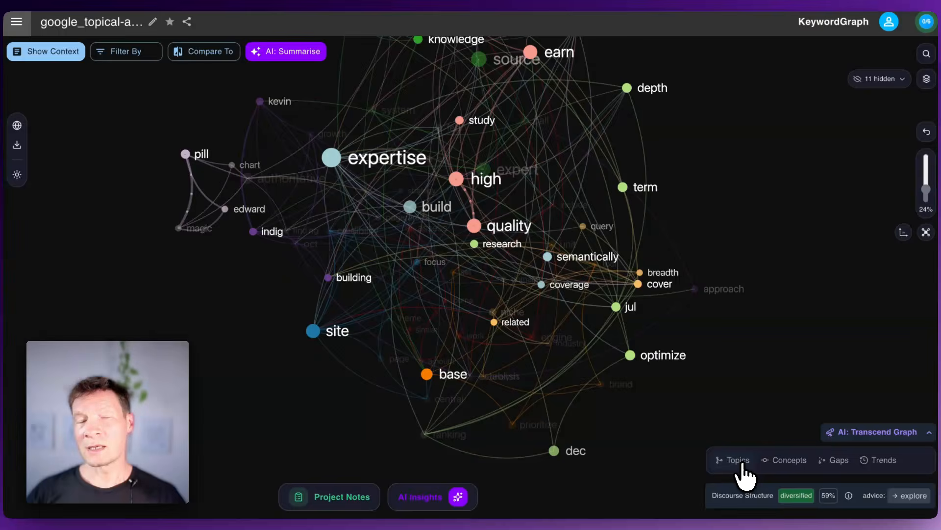
Step: Filter the graph by the Expert Coverage topical cluster and look through the statements it contains
left_click(738, 461)
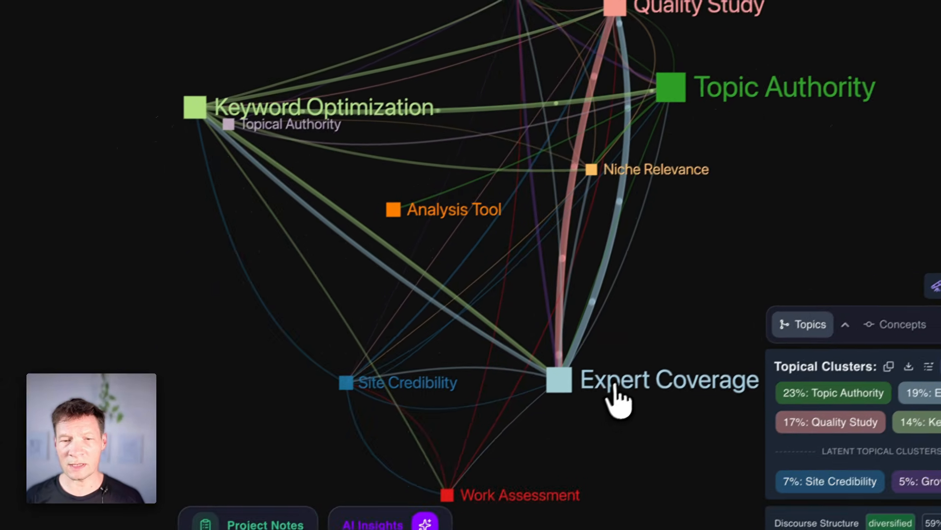
left_click(590, 425)
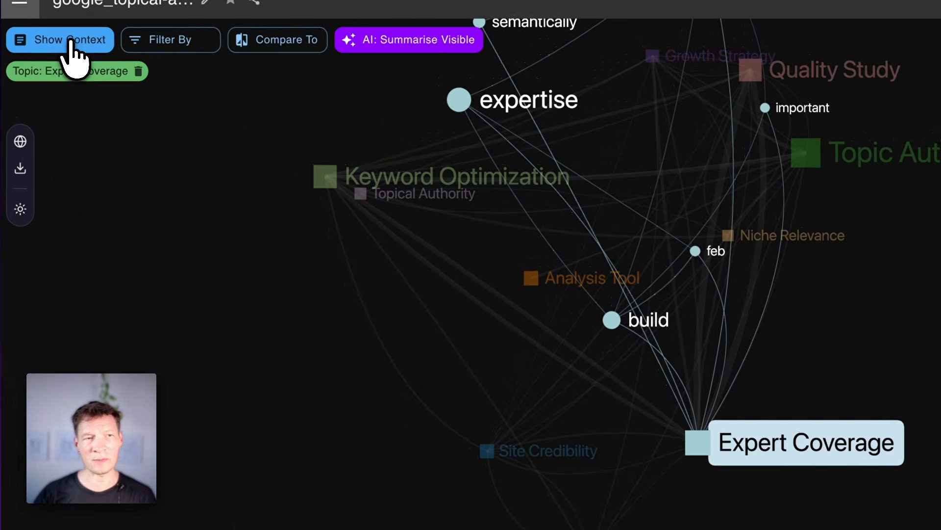
left_click(69, 41)
scroll(233, 501, "down", 8)
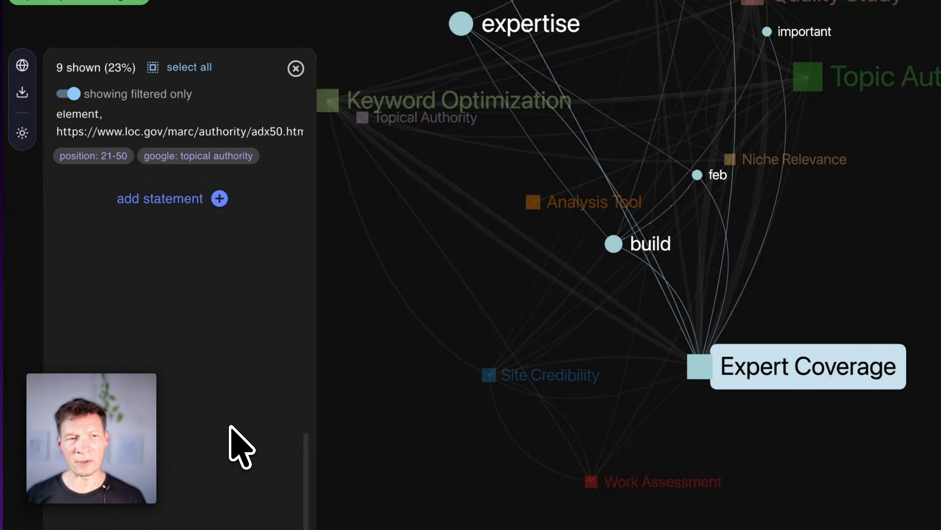
scroll(232, 501, "up", 15)
Step: Request an AI summary of the visible Expert Coverage selection and move the chat aside
left_click(275, 37)
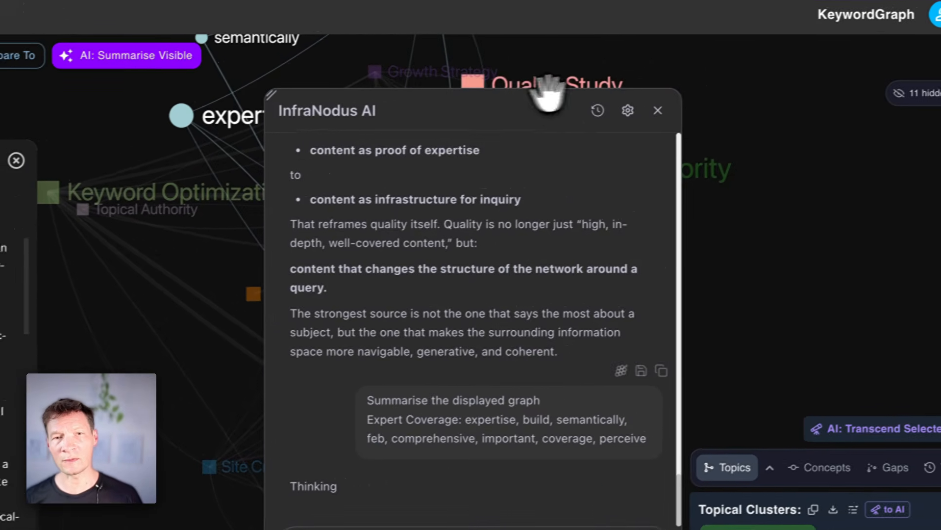
left_click_drag(635, 82, 171, 85)
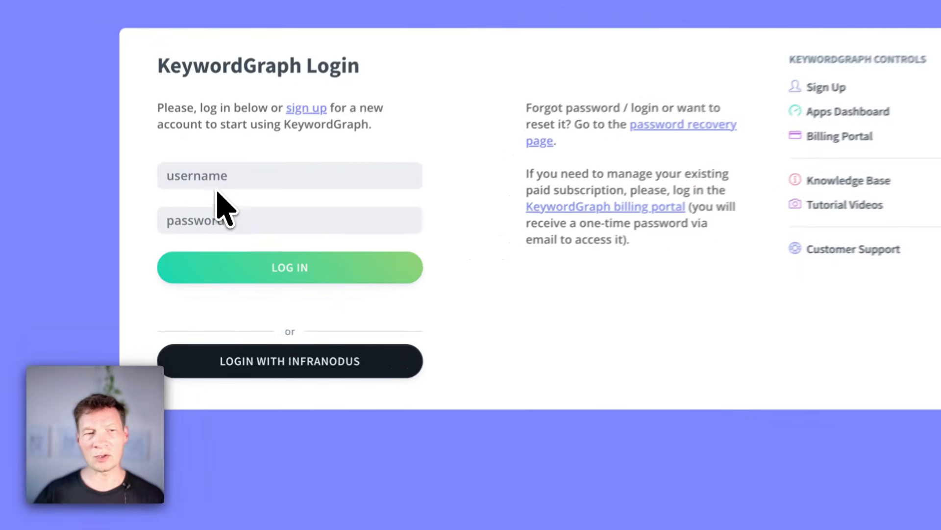
Step: Choose to log in to KeywordGraph with an InfraNodus account
left_click(198, 250)
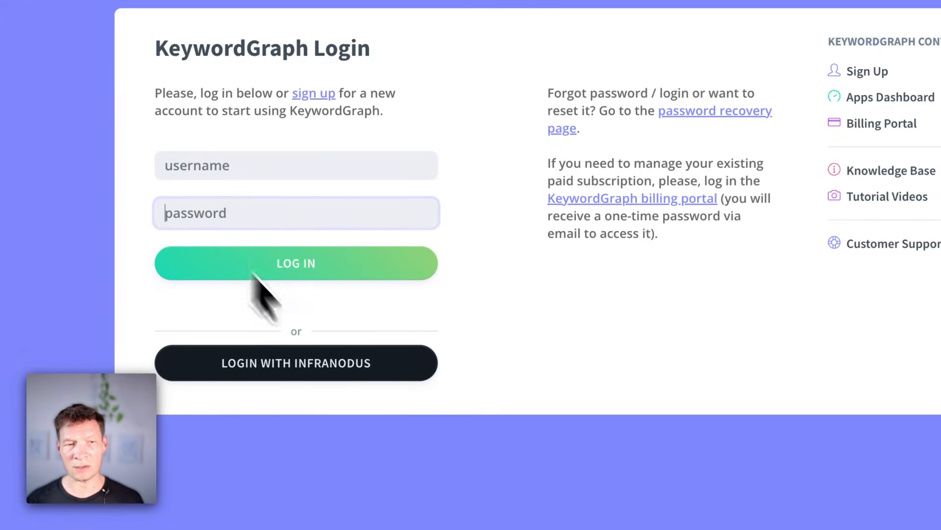
left_click(294, 365)
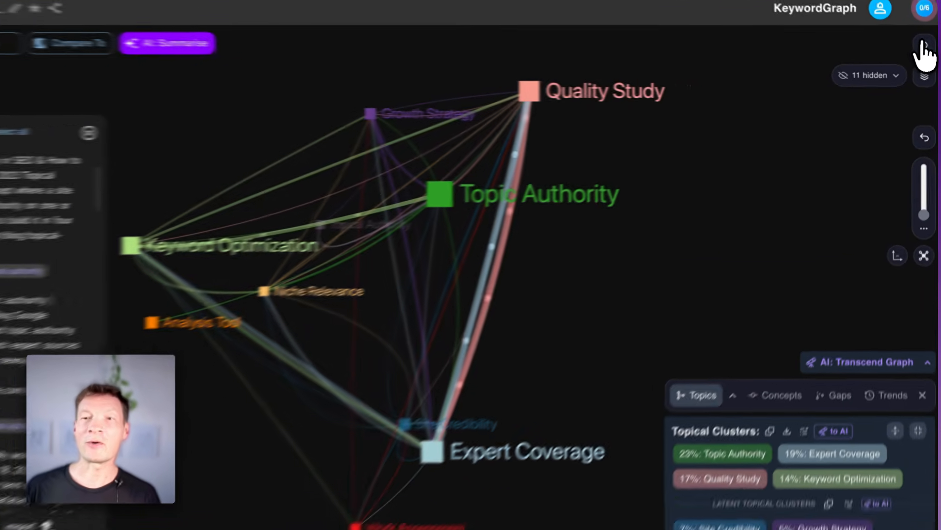
Step: Show the main concepts, search the nodes for "in" and select information together with the optimize node
left_click(927, 54)
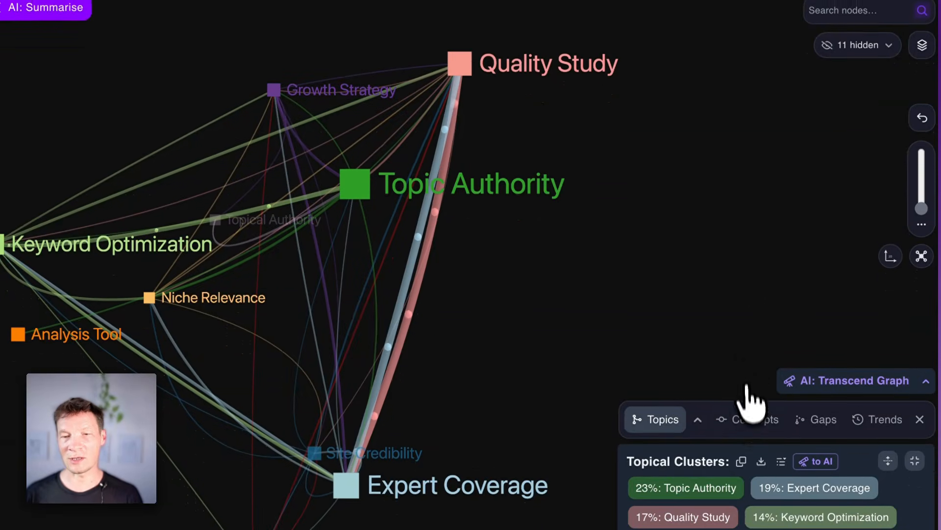
left_click(748, 444)
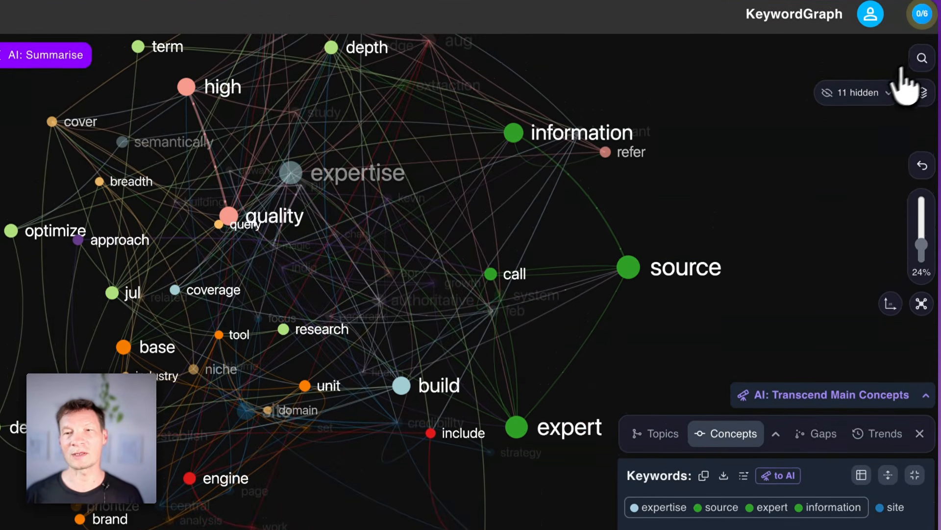
left_click(921, 56)
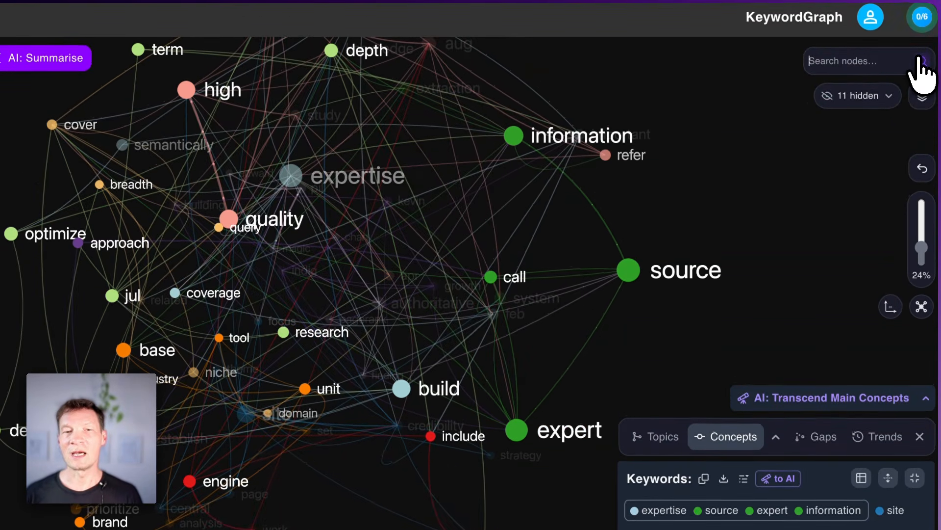
type("in")
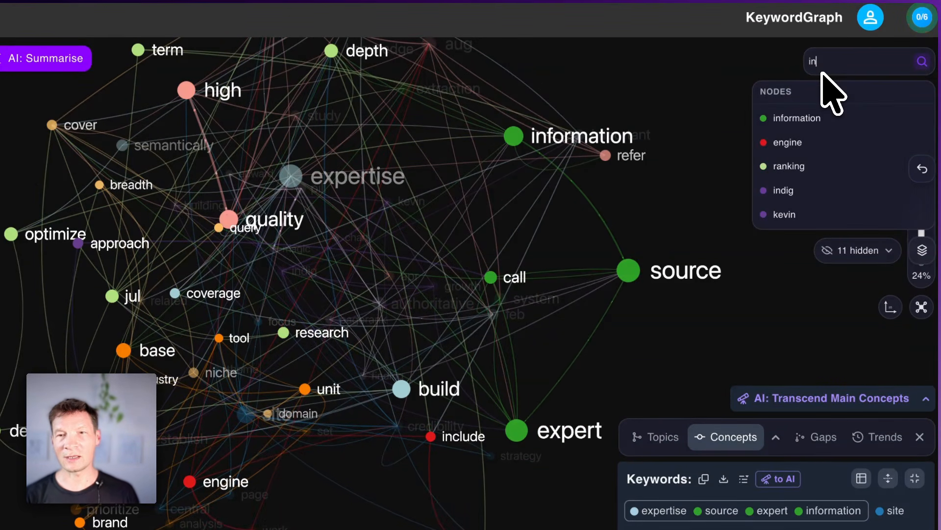
left_click(794, 119)
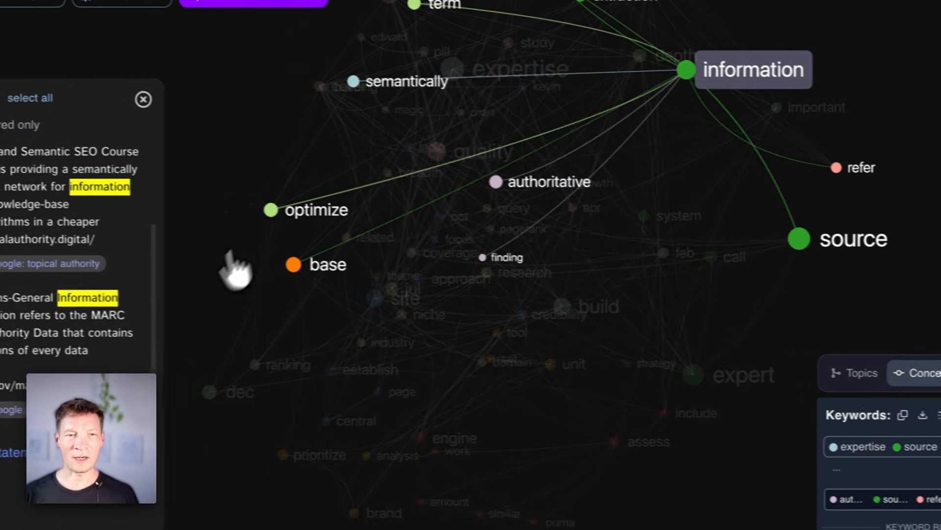
left_click(294, 213)
left_click_drag(459, 213, 416, 208)
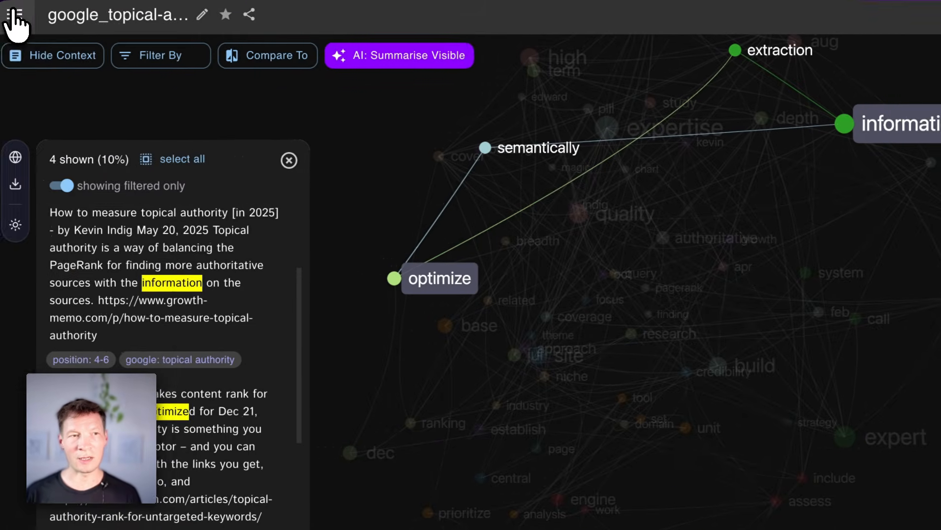
Step: Open the synthesis of the top graphs and select the context nodes ai_topic_260520T0906 and ai_topic_hrv_resilience_ent to inspect their connections
left_click(11, 17)
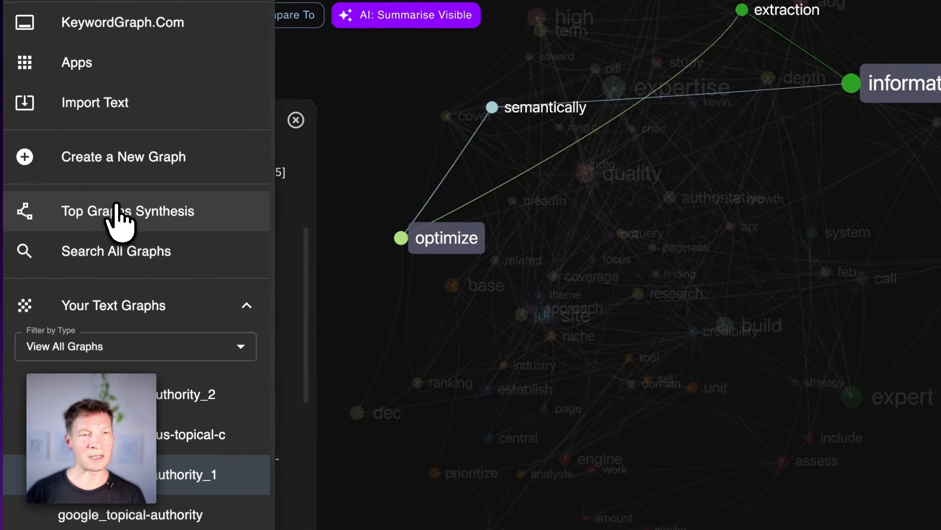
left_click(120, 211)
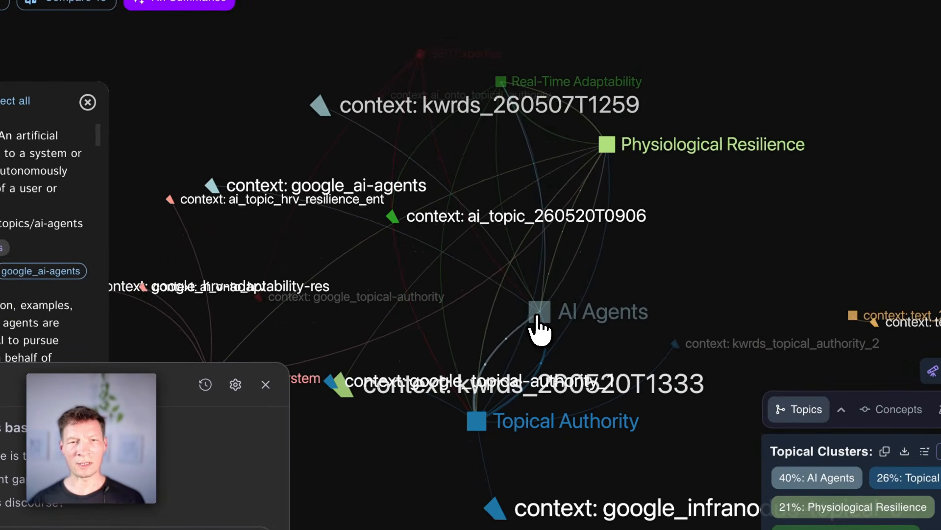
left_click(428, 260)
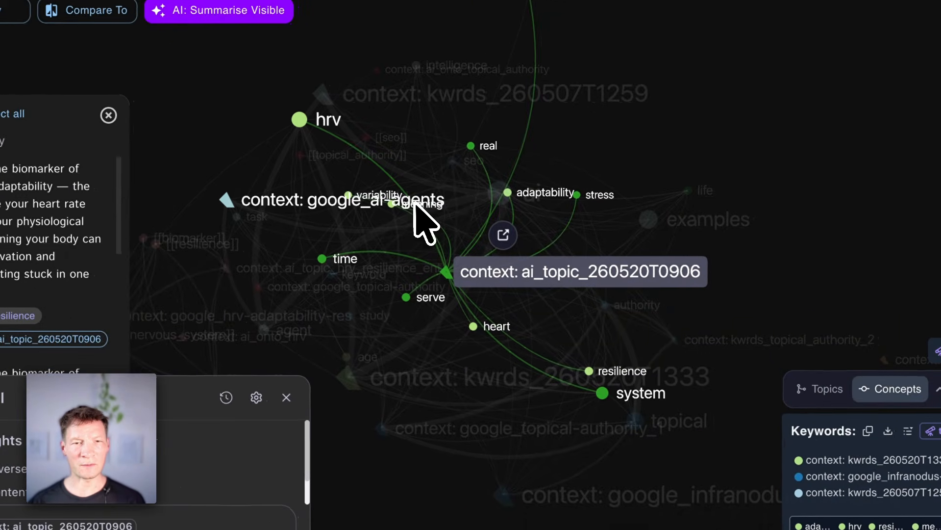
left_click(339, 257)
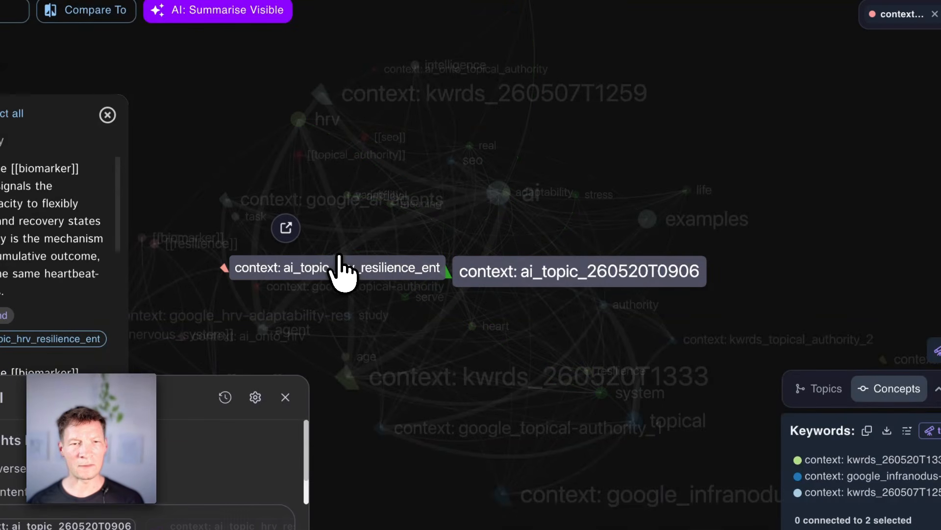
Step: Clear the ai_topic_hrv_resilience_ent selection, combine the stress node with context ai_topic_260520T0906, and open that context's source graph
left_click(356, 274)
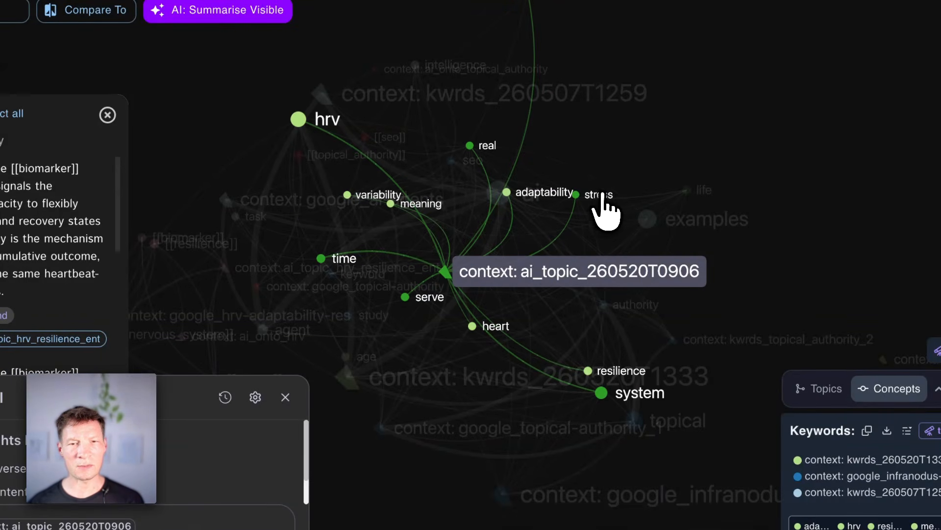
left_click(515, 274)
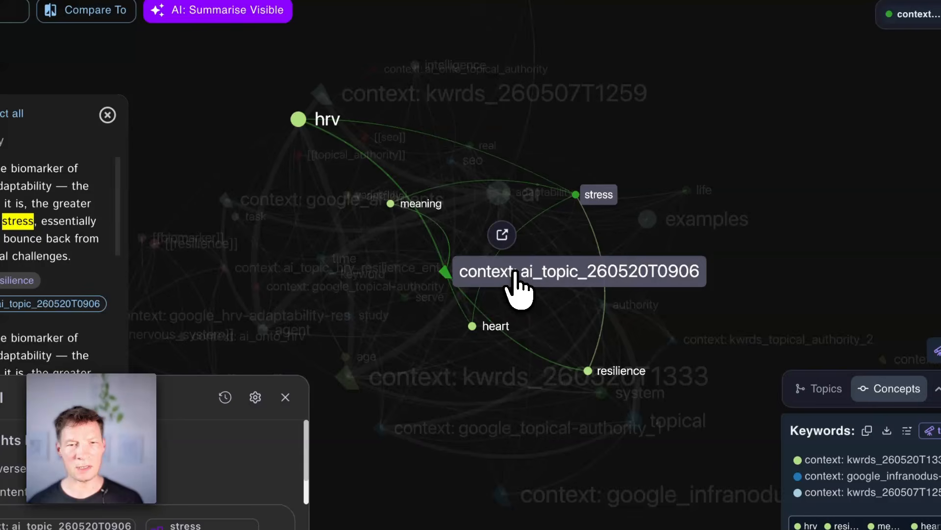
left_click(502, 234)
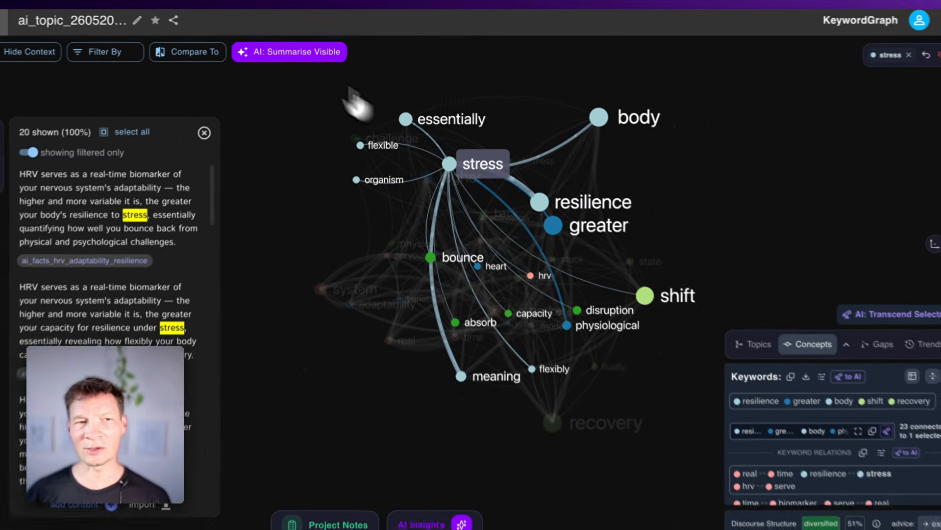
Step: Go to the concept search across all graphs and enter "inranod" as the search term
left_click(14, 22)
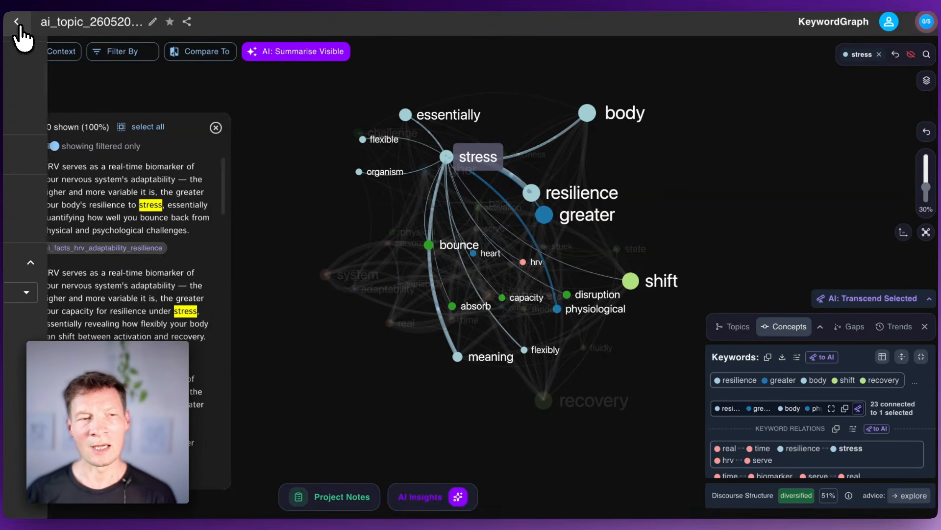
left_click(87, 235)
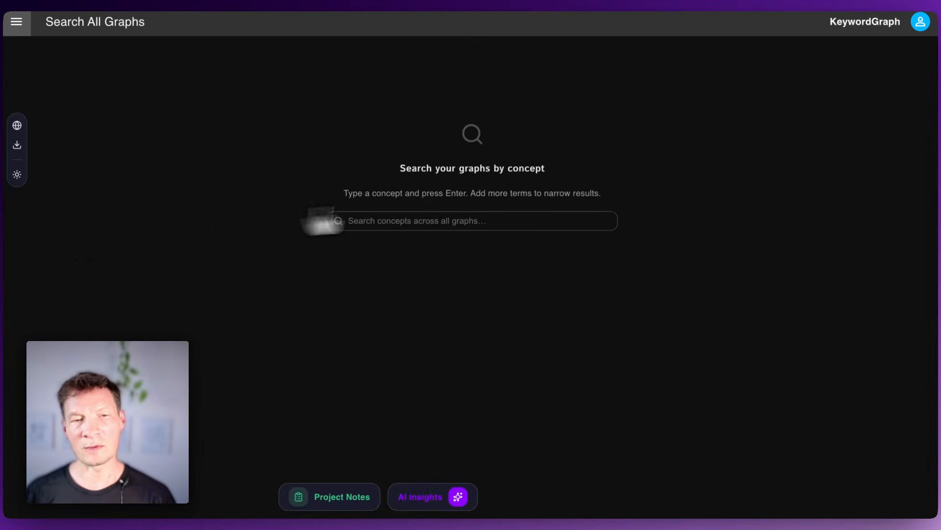
left_click(418, 223)
type("inranod")
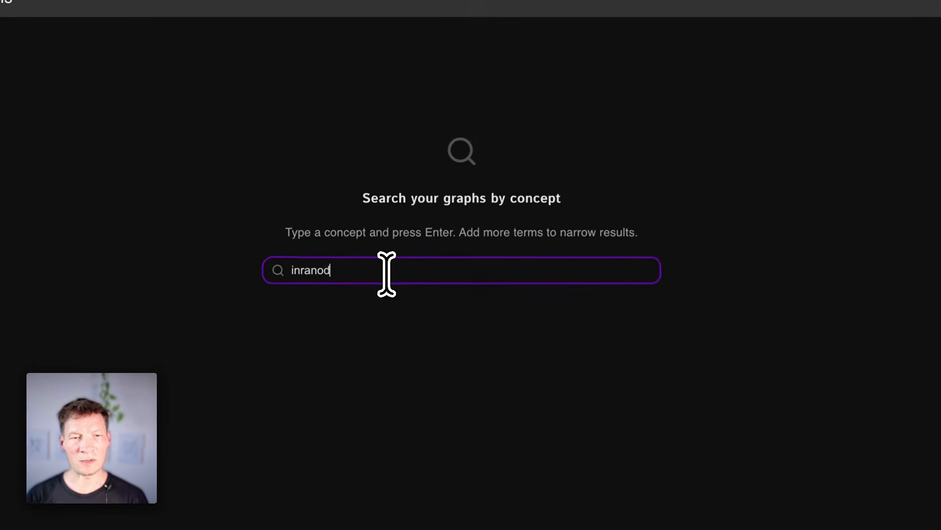